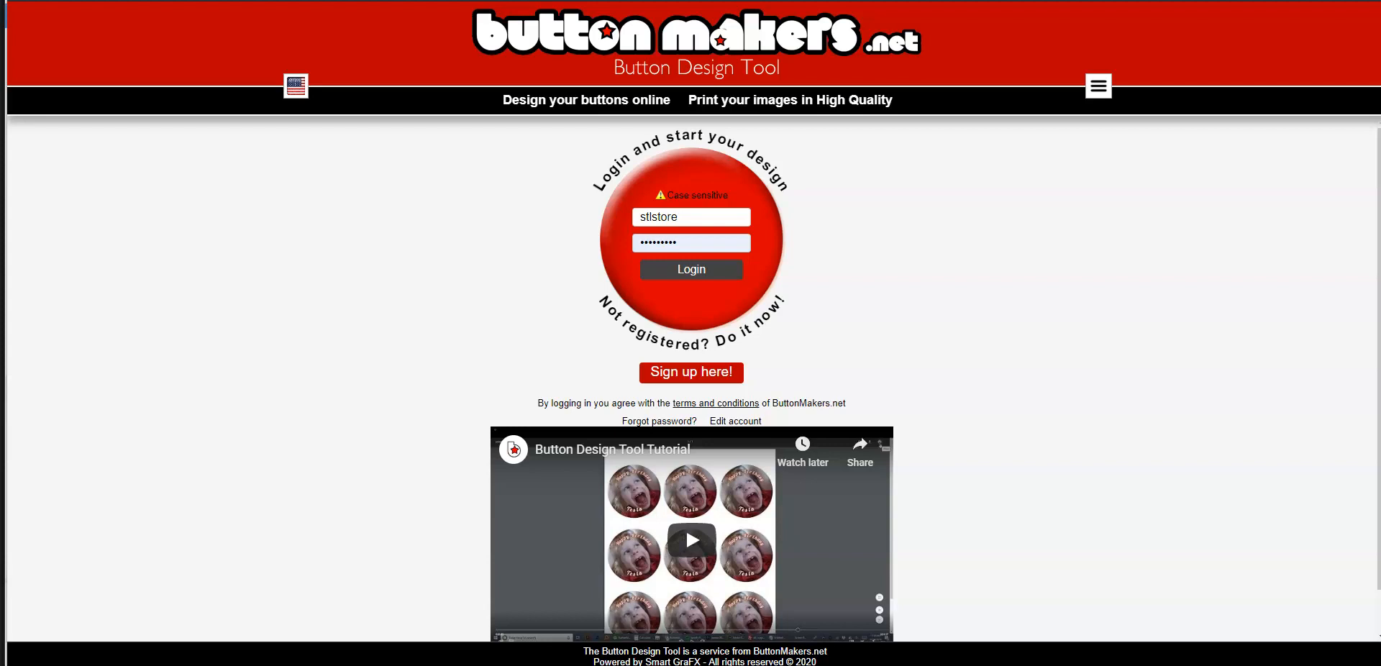
Step: Log in with the prefilled credentials and change the design to the round 1.25" button size
{"action": "left_click", "coordinate": [709, 271]}
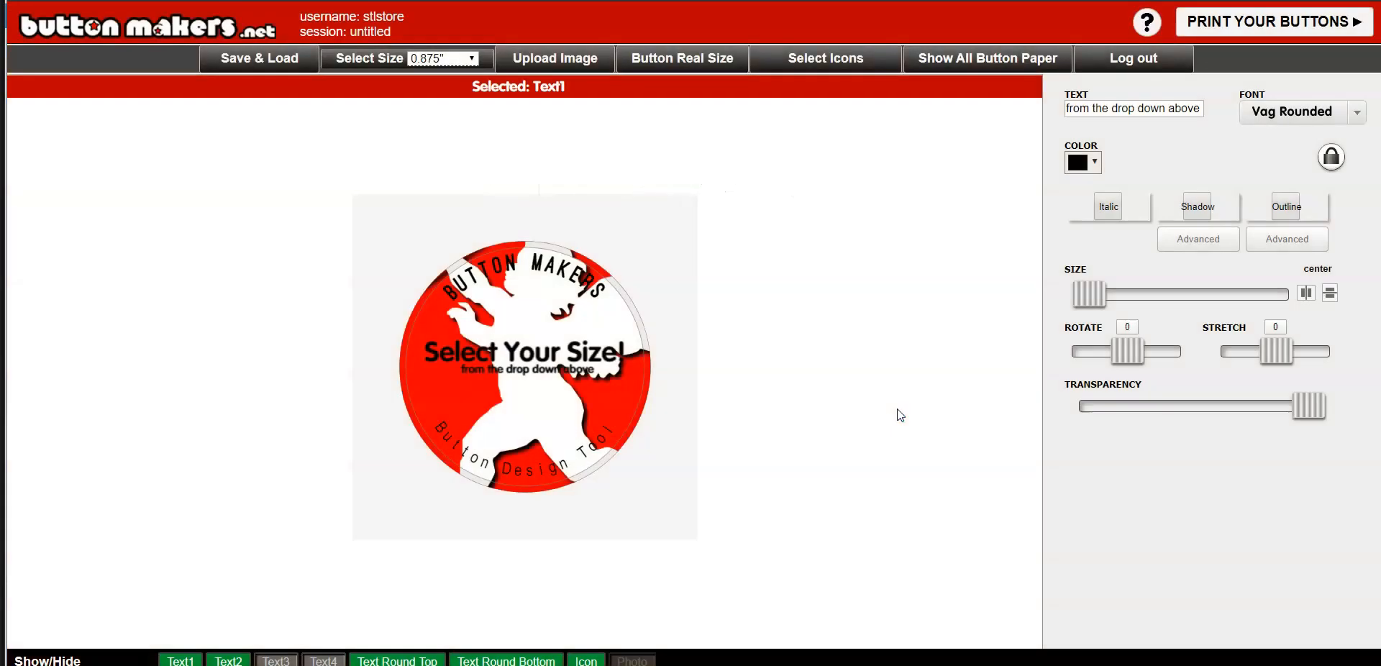
{"action": "left_click", "coordinate": [464, 59]}
{"action": "left_click", "coordinate": [444, 143]}
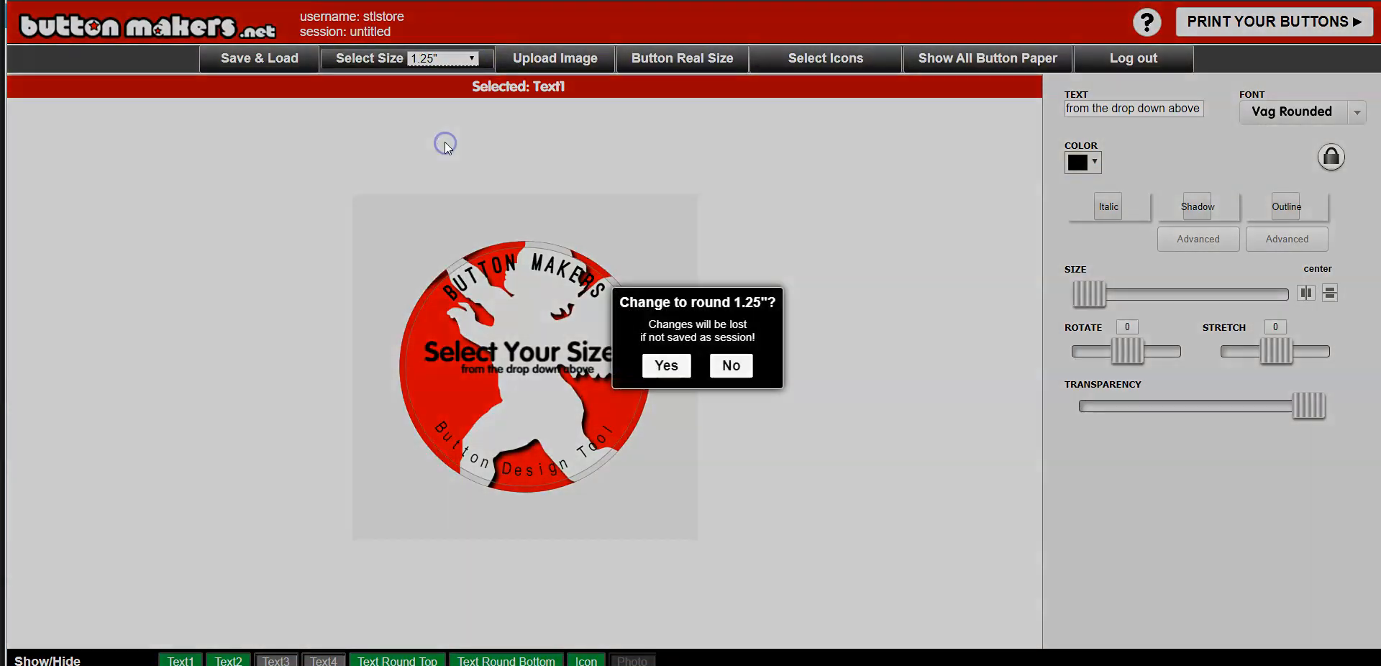
{"action": "left_click", "coordinate": [662, 373]}
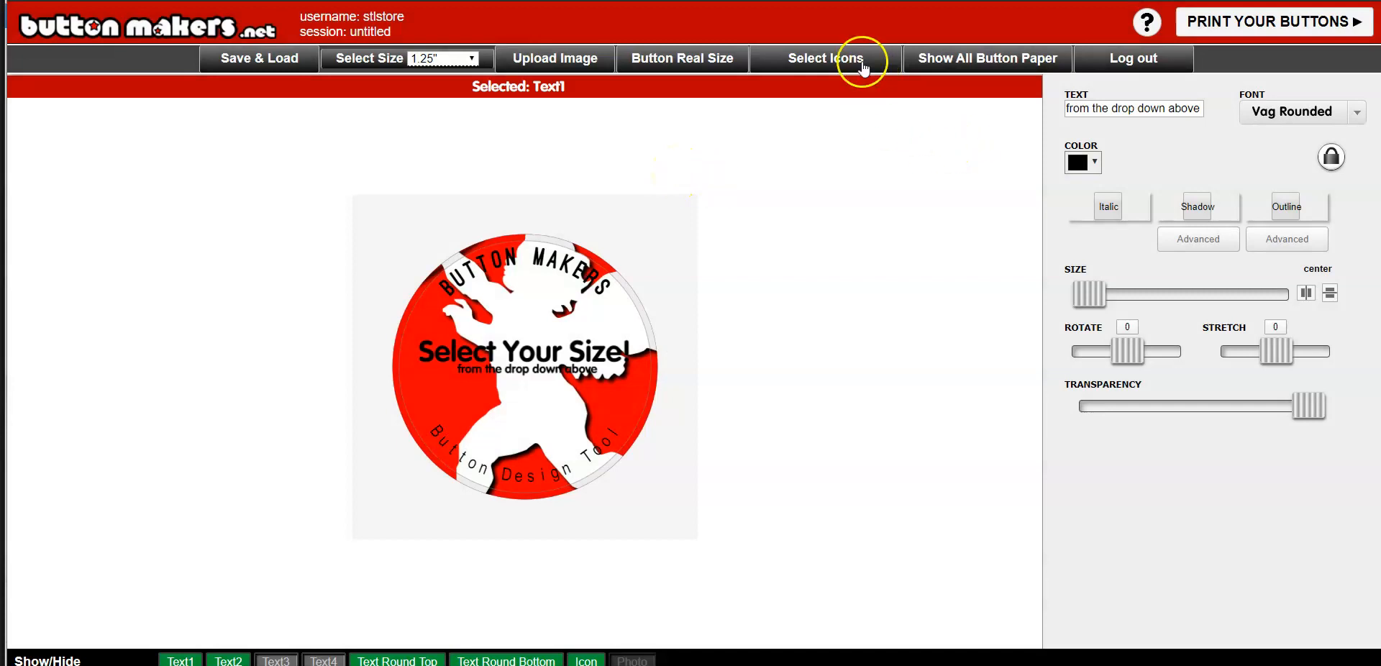
Step: Upload the image download.png as the button's photo
{"action": "left_click", "coordinate": [573, 70]}
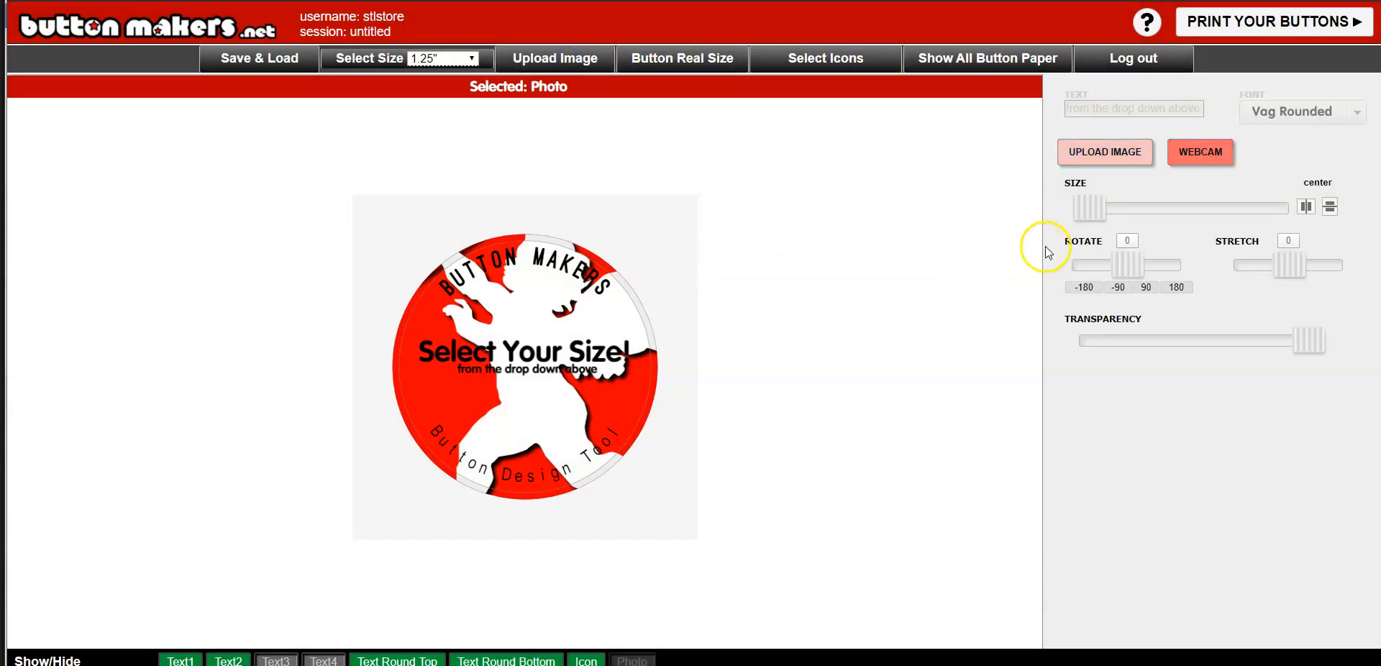
{"action": "left_click", "coordinate": [1097, 150]}
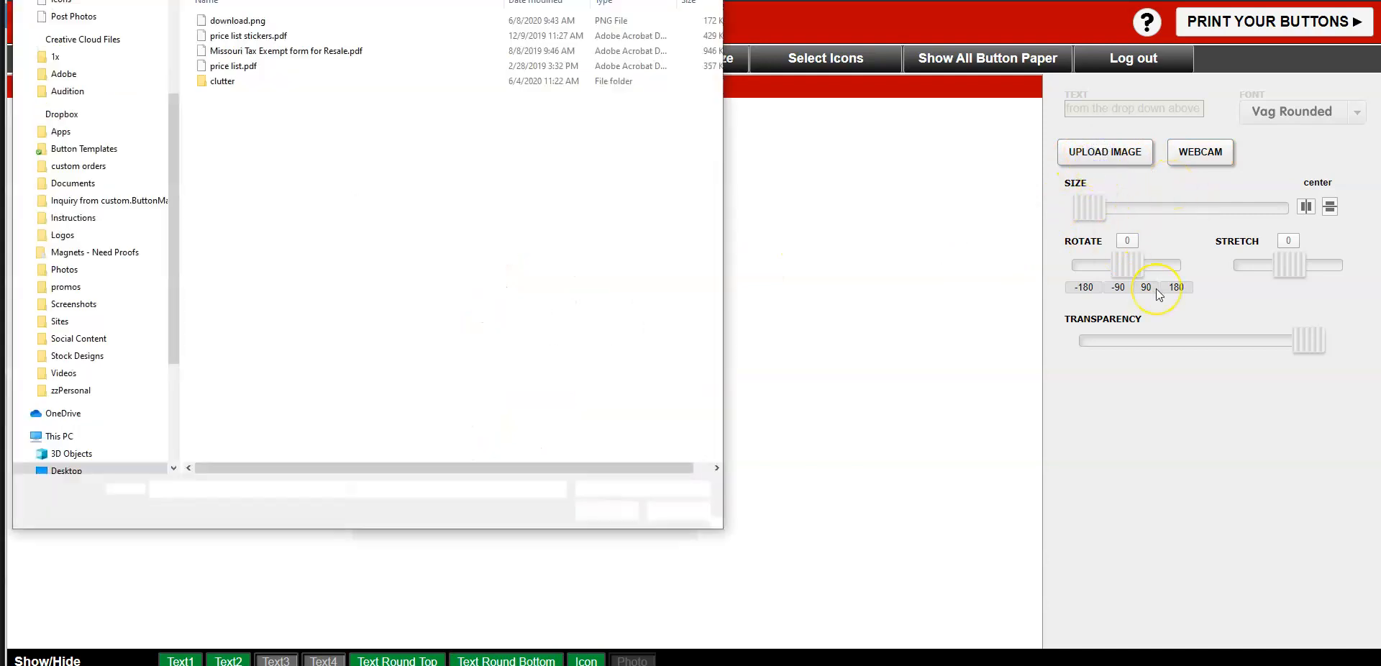
{"action": "left_click", "coordinate": [237, 20]}
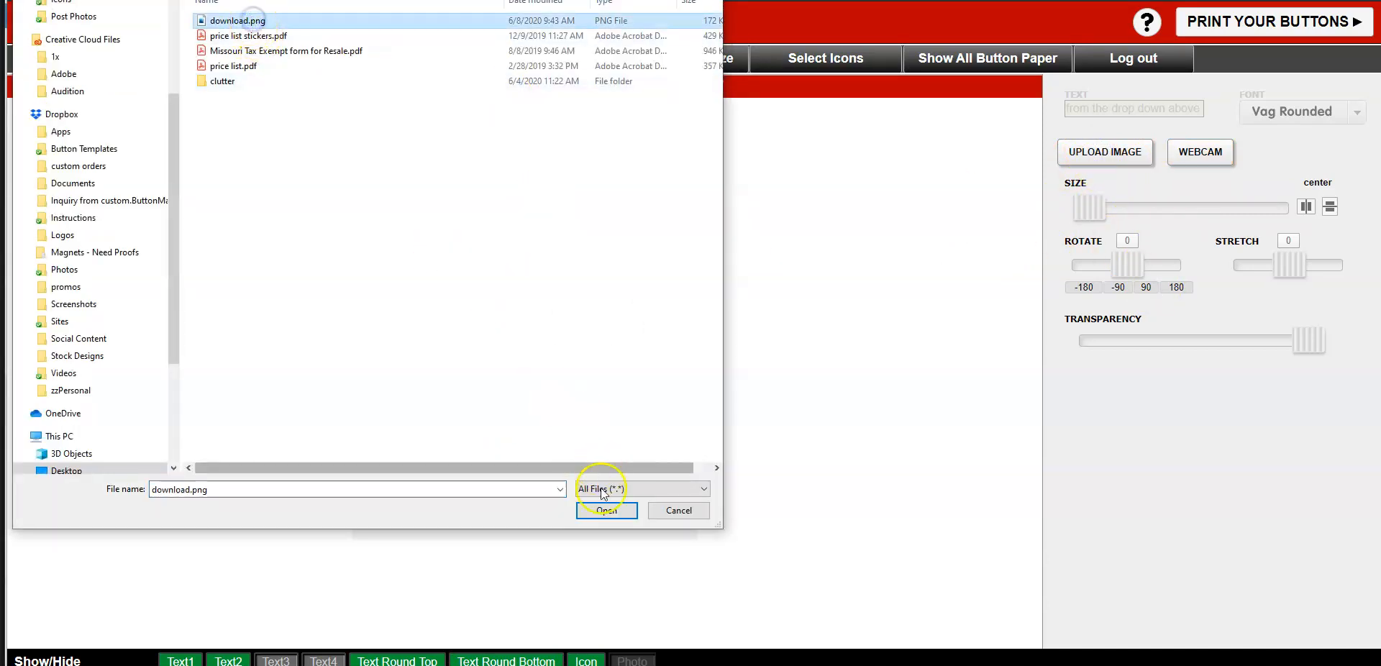
{"action": "left_click", "coordinate": [601, 512]}
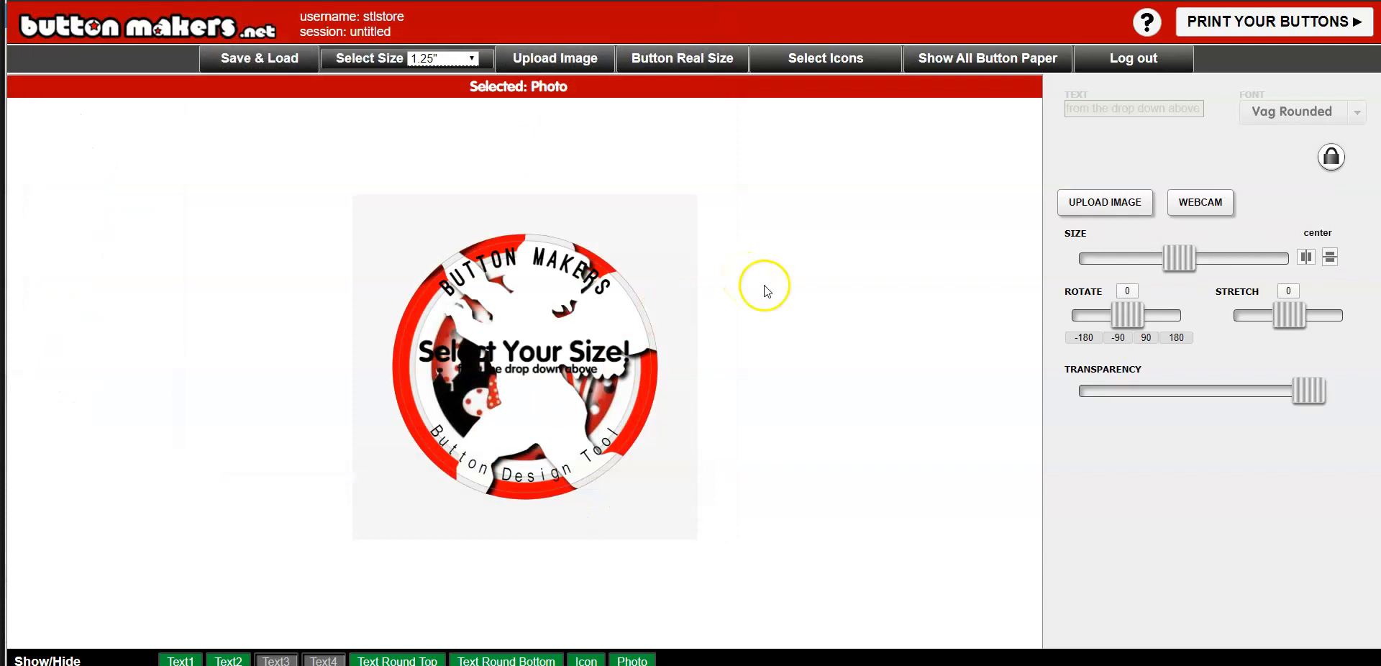
Step: Hide the placeholder icon and the Text1 and Text2 layers, and select the uploaded photo
{"action": "left_click", "coordinate": [584, 659]}
{"action": "left_click", "coordinate": [582, 657]}
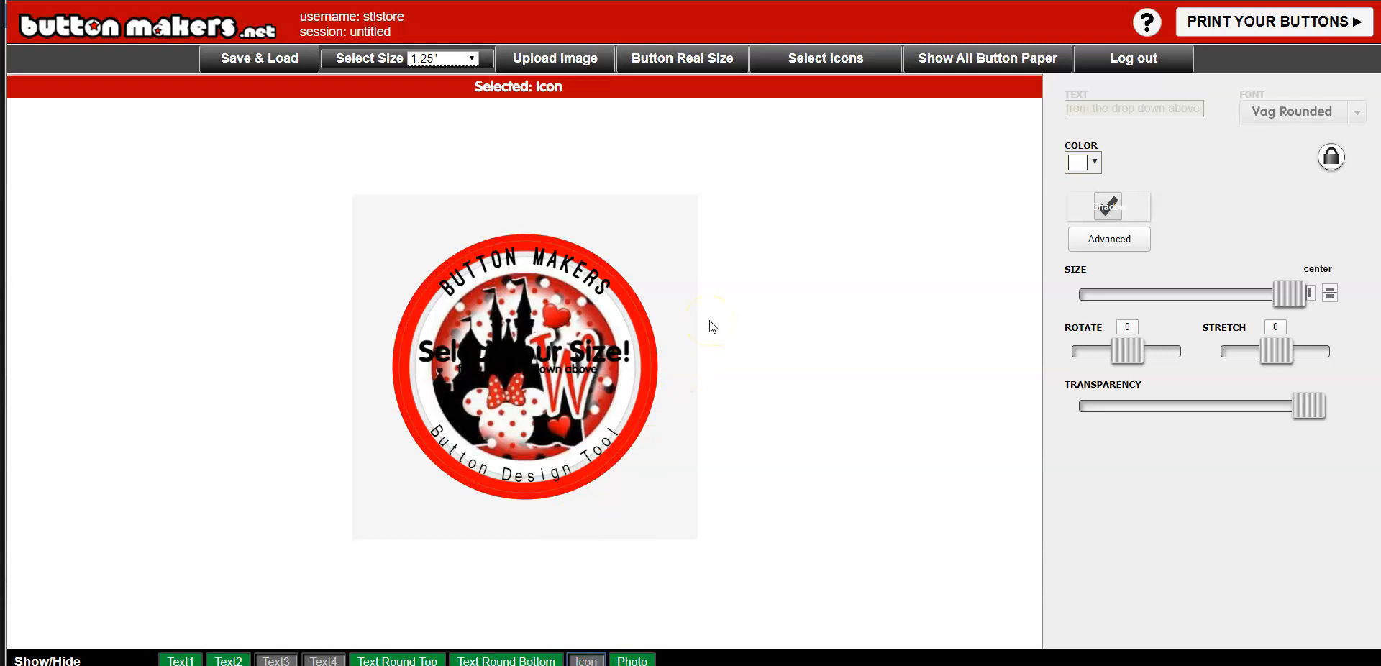
{"action": "left_click", "coordinate": [229, 660]}
{"action": "left_click", "coordinate": [182, 659]}
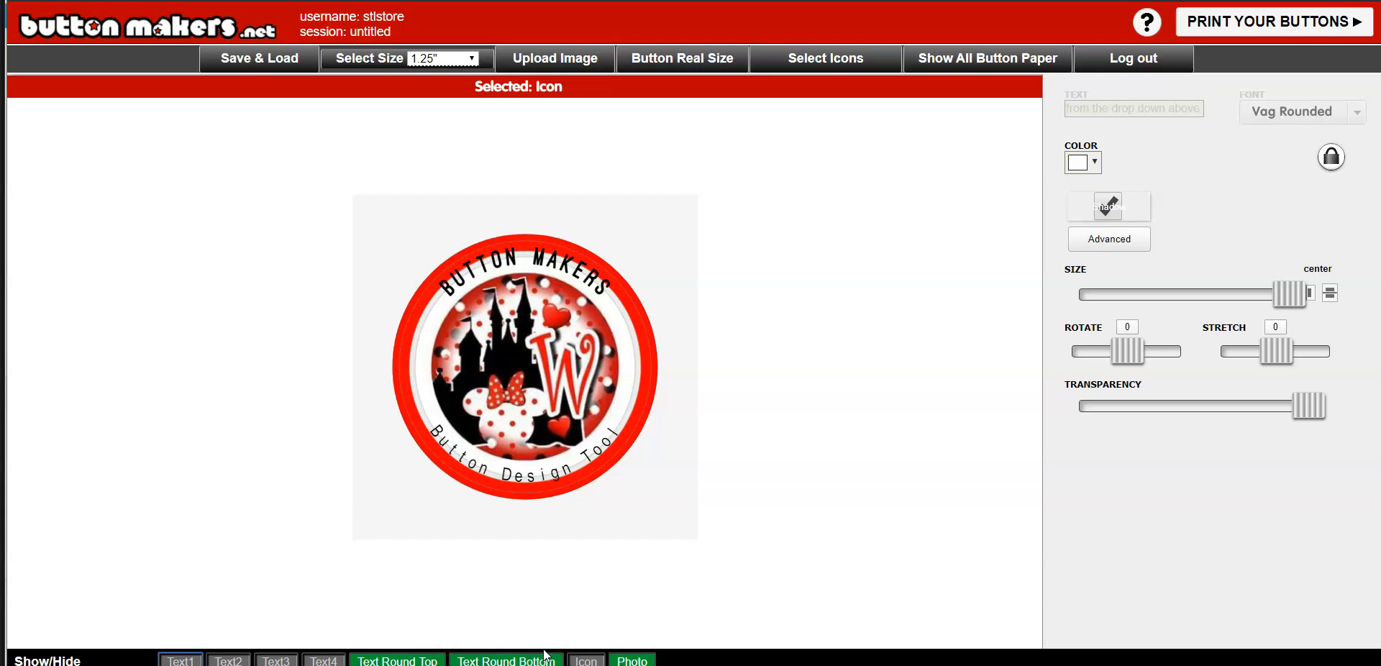
{"action": "left_click_drag", "start_coordinate": [470, 286], "coordinate": [481, 326]}
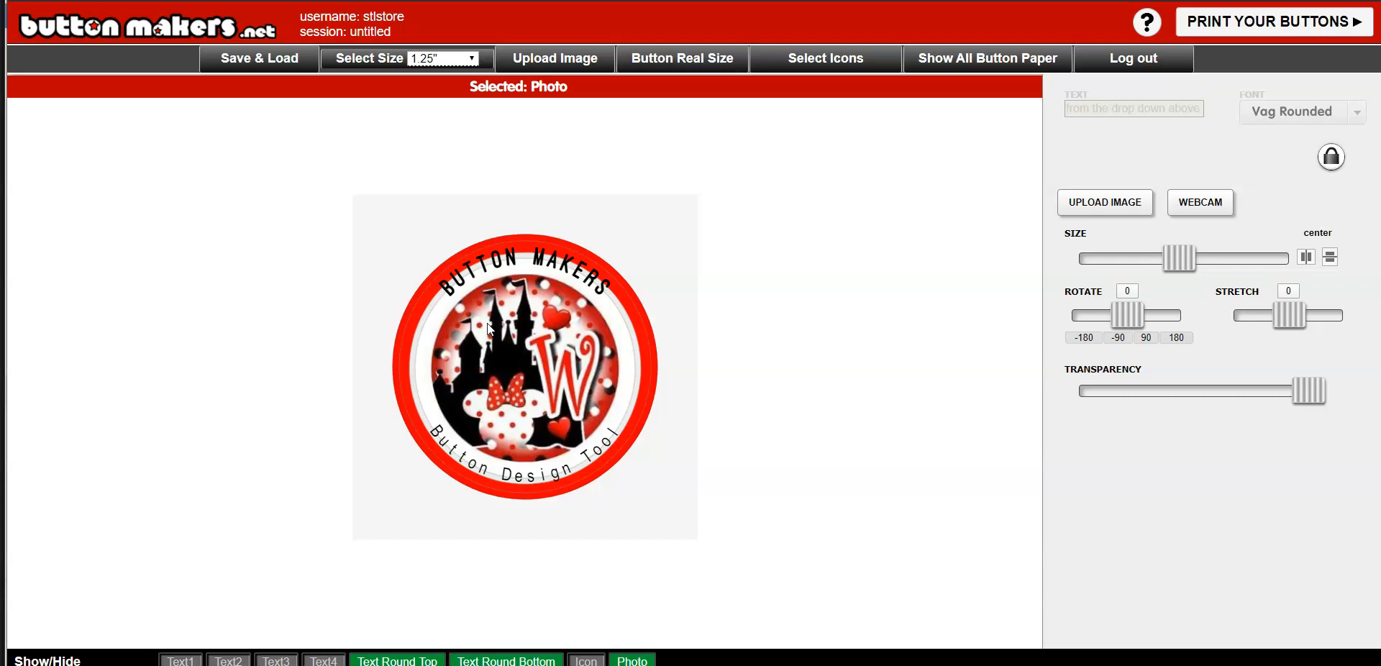
Step: Show the icon layer again, replace its figure with the circle icon, and turn off its shadow
{"action": "left_click", "coordinate": [584, 659]}
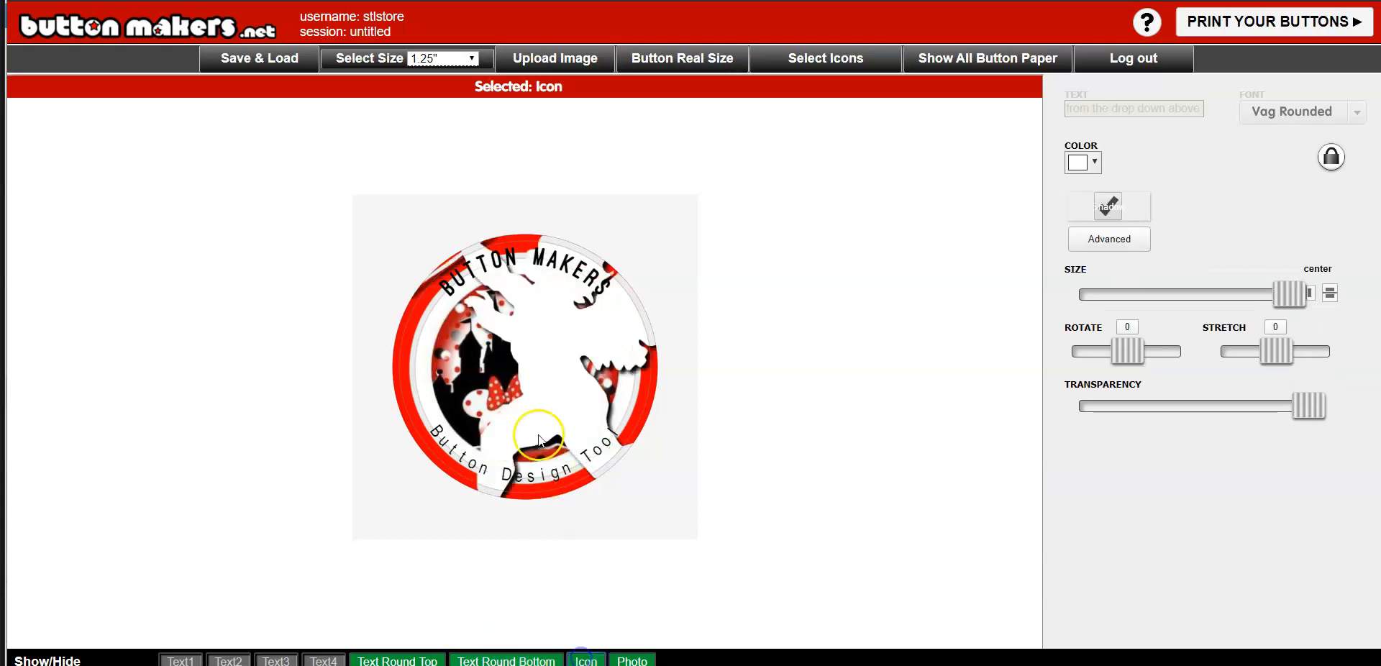
{"action": "left_click", "coordinate": [826, 59]}
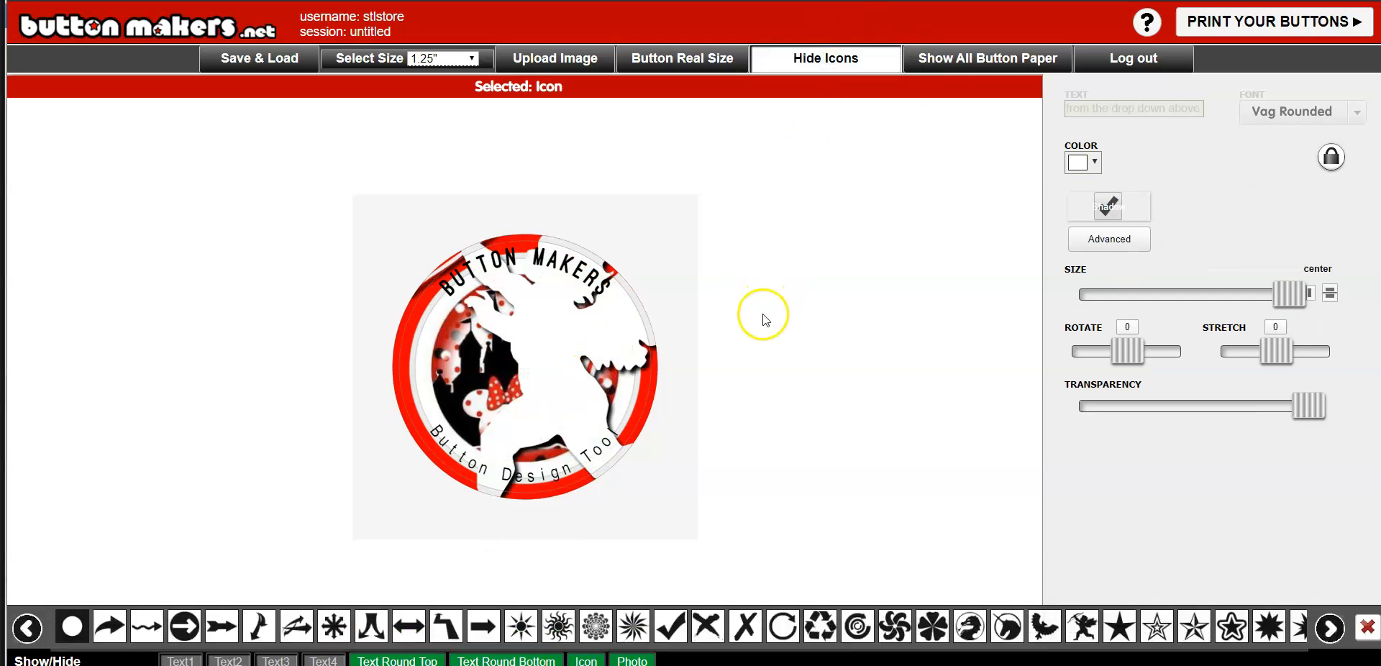
{"action": "left_click", "coordinate": [72, 627]}
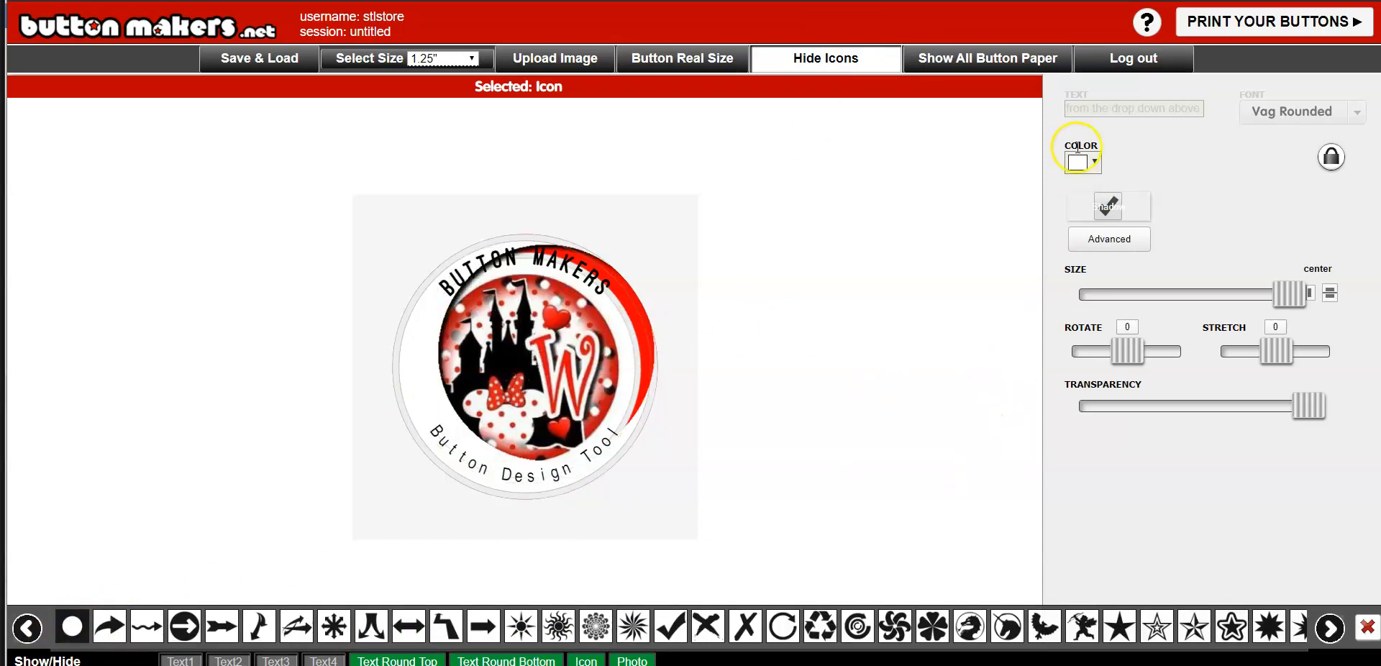
{"action": "left_click", "coordinate": [1112, 208]}
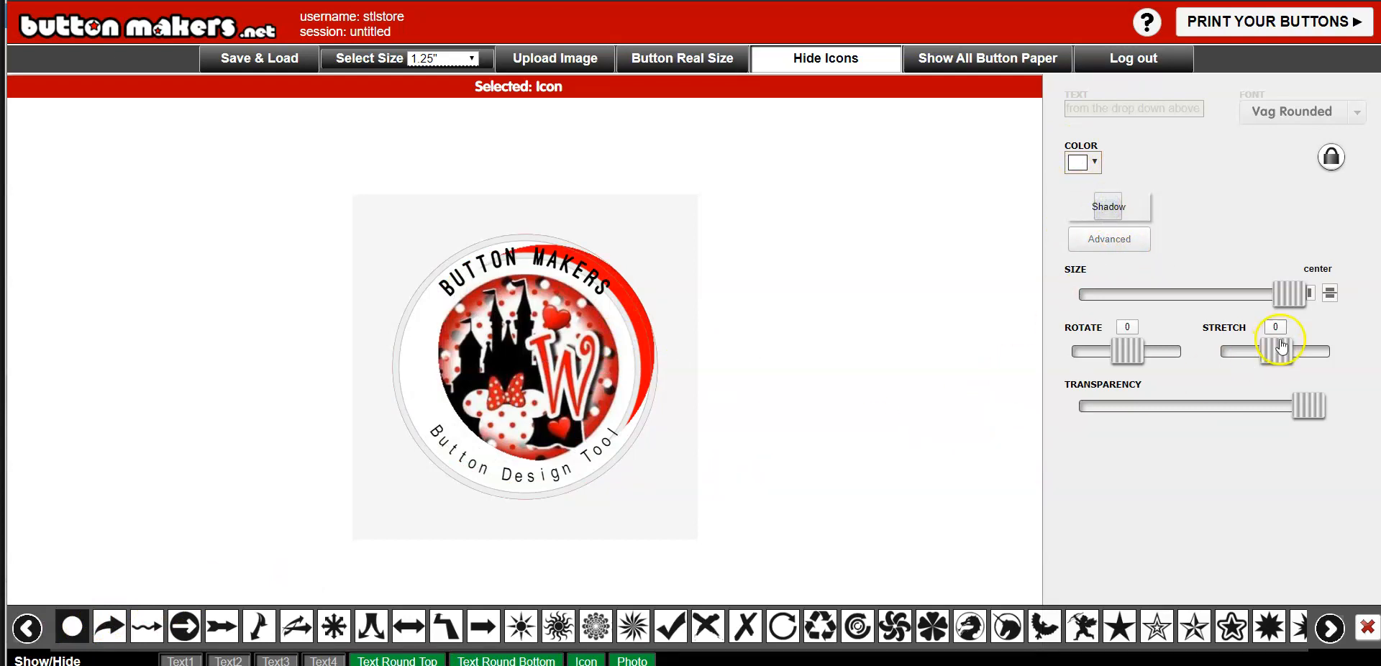
Step: Shrink the circle icon slightly and center it horizontally and vertically on the button
{"action": "left_click_drag", "start_coordinate": [1296, 297], "coordinate": [1289, 296]}
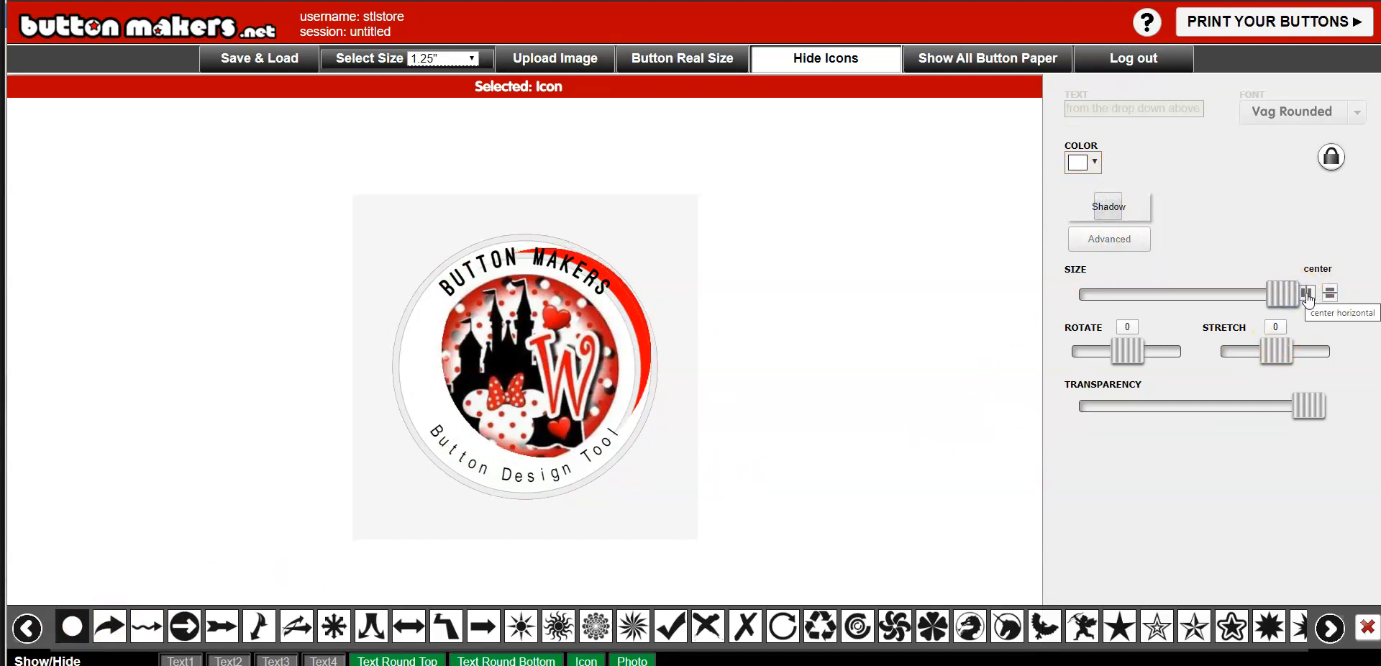
{"action": "left_click", "coordinate": [1308, 295]}
{"action": "left_click", "coordinate": [1330, 292]}
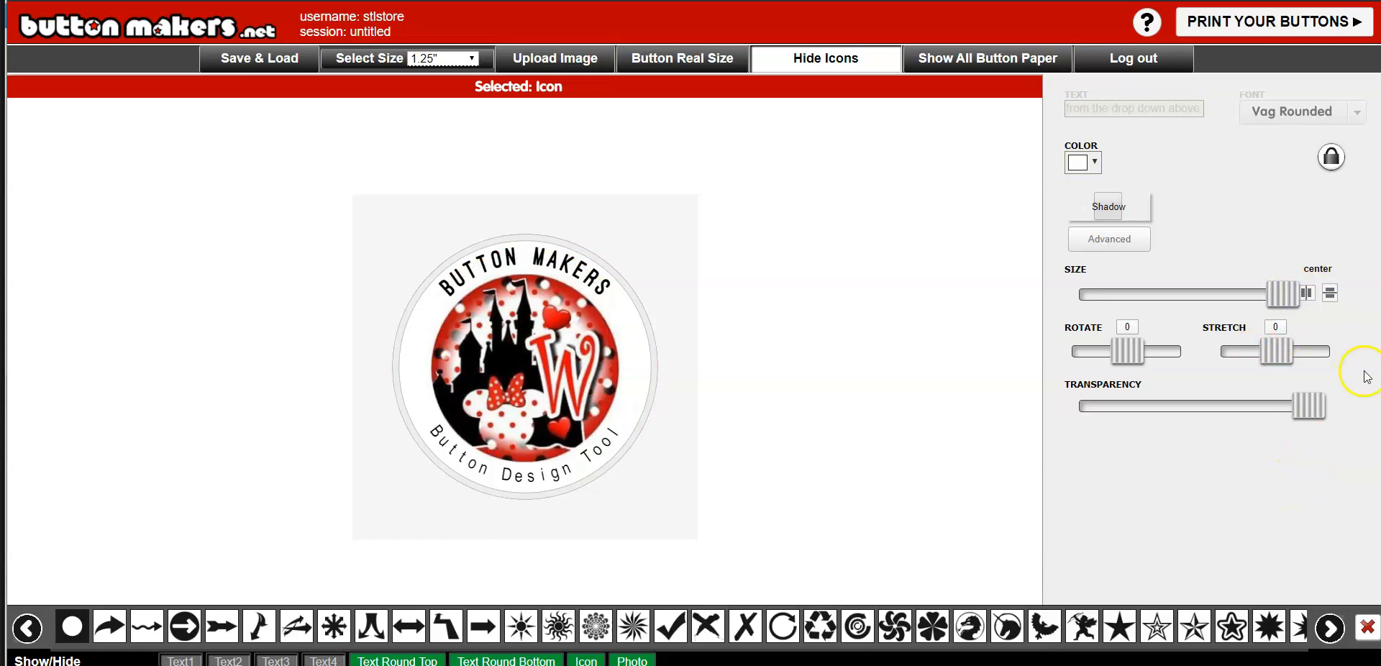
Step: Color the circle icon bright red and reduce its size until its inner edge meets the photo
{"action": "left_click", "coordinate": [1088, 160]}
{"action": "left_click", "coordinate": [1116, 257]}
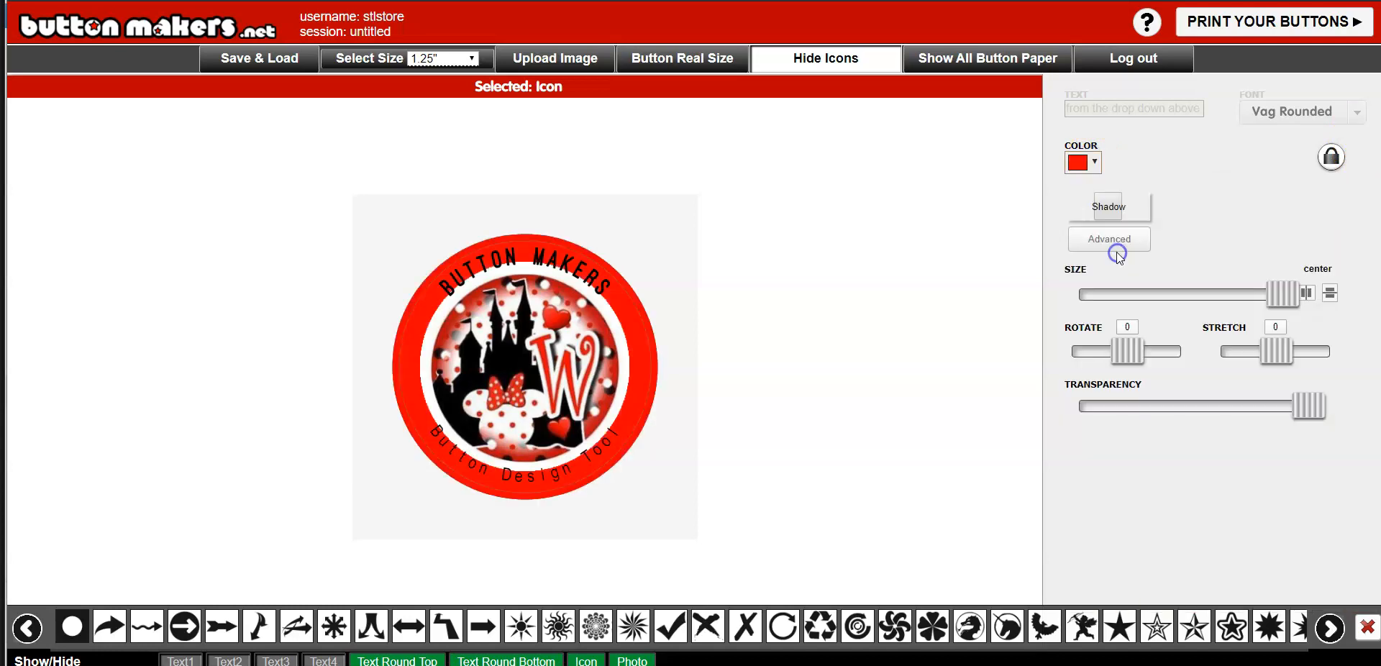
{"action": "left_click_drag", "start_coordinate": [1274, 296], "coordinate": [1258, 296]}
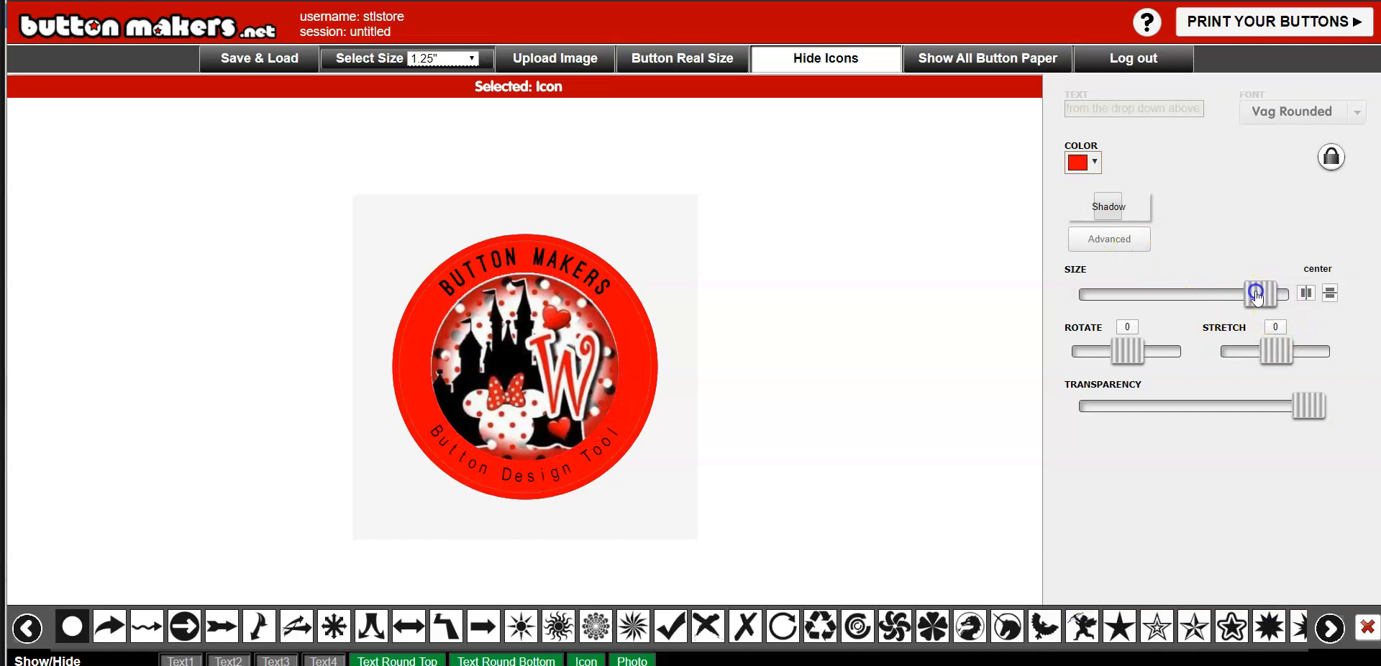
Step: Center the photo vertically and shrink the red circle icon slightly more so it covers the photo's edge
{"action": "left_click", "coordinate": [557, 361]}
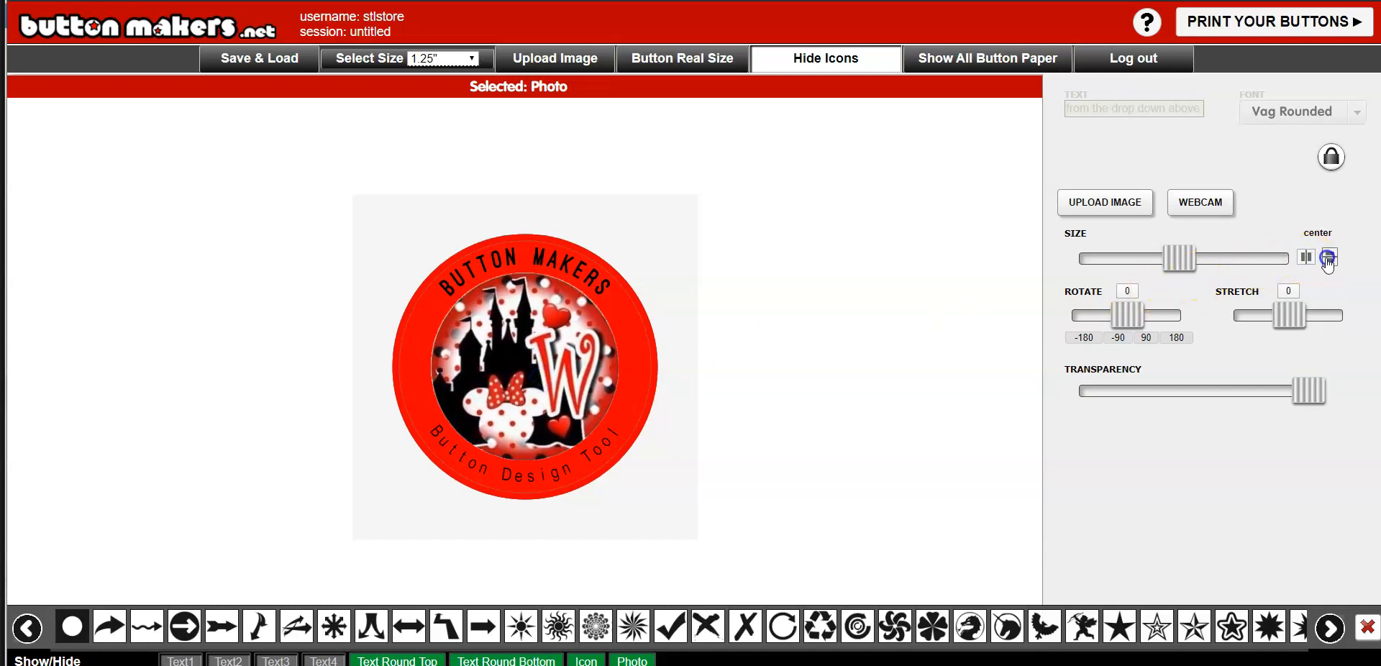
{"action": "left_click", "coordinate": [605, 281]}
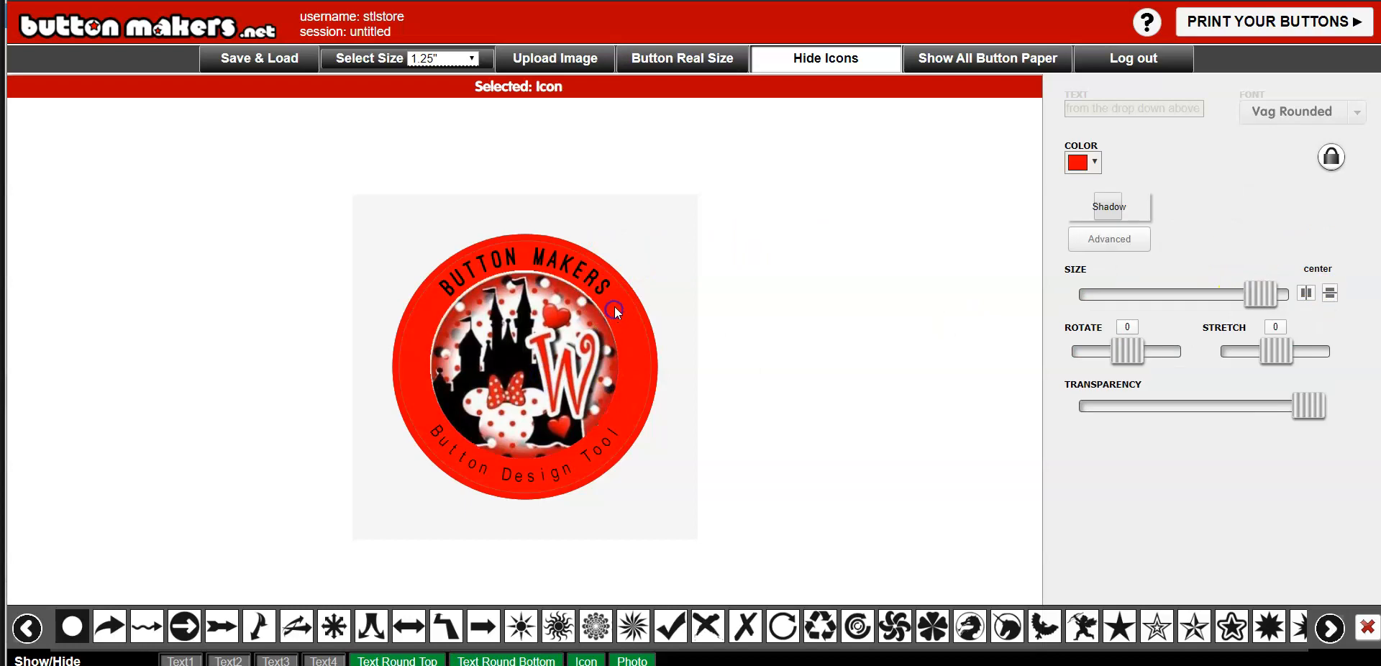
{"action": "left_click_drag", "start_coordinate": [1261, 298], "coordinate": [1253, 296]}
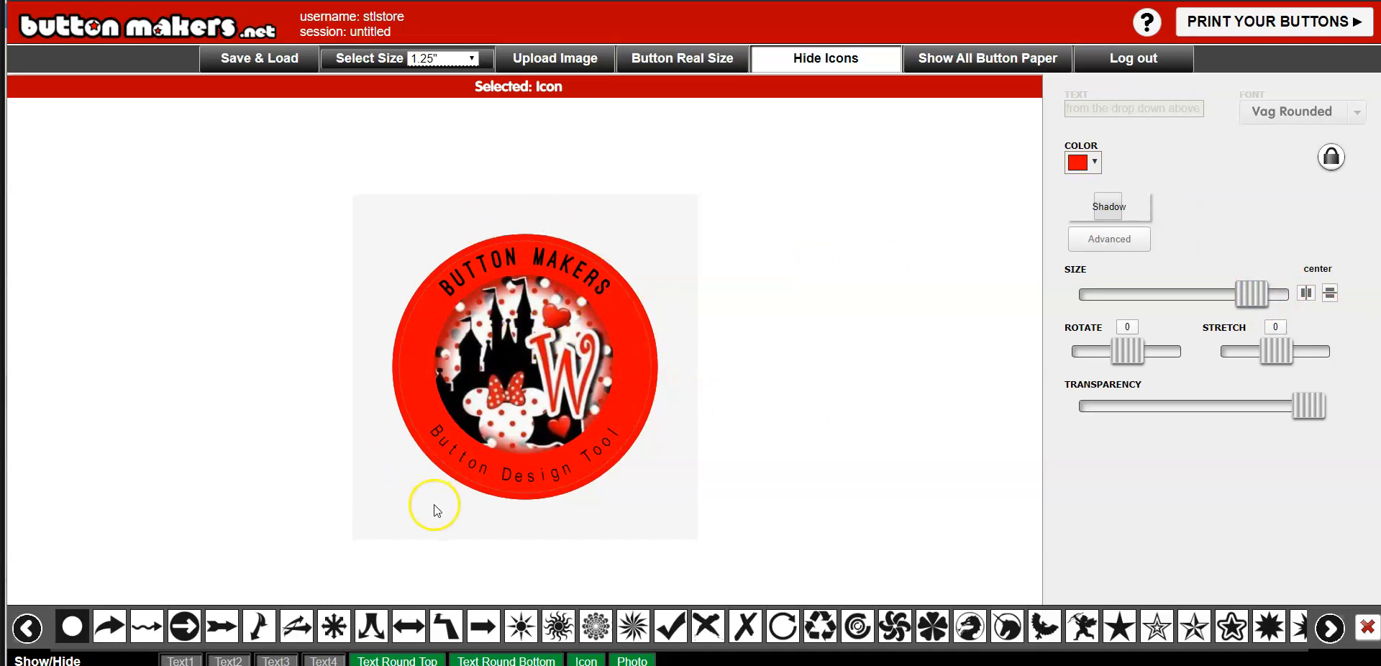
{"action": "left_click", "coordinate": [508, 461]}
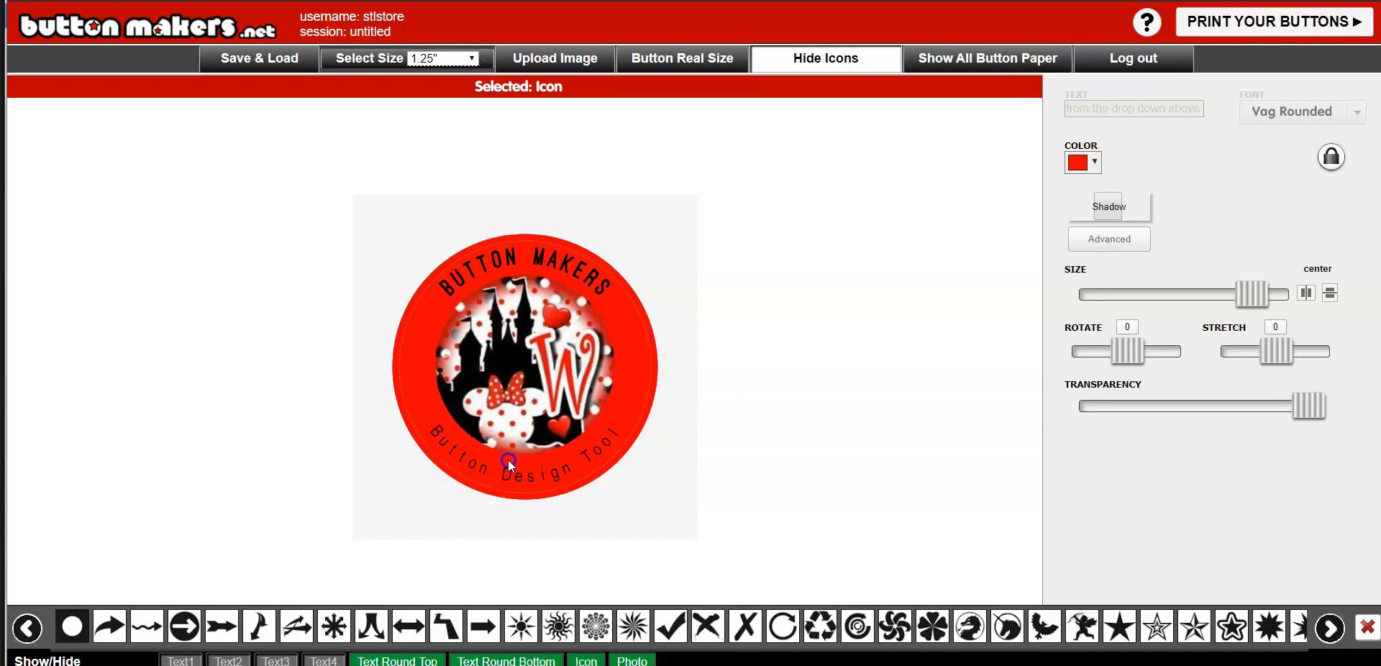
Step: Change the curved text along the button's top to "Happy Birthday"
{"action": "left_click", "coordinate": [482, 266]}
{"action": "triple_click", "coordinate": [1117, 109]}
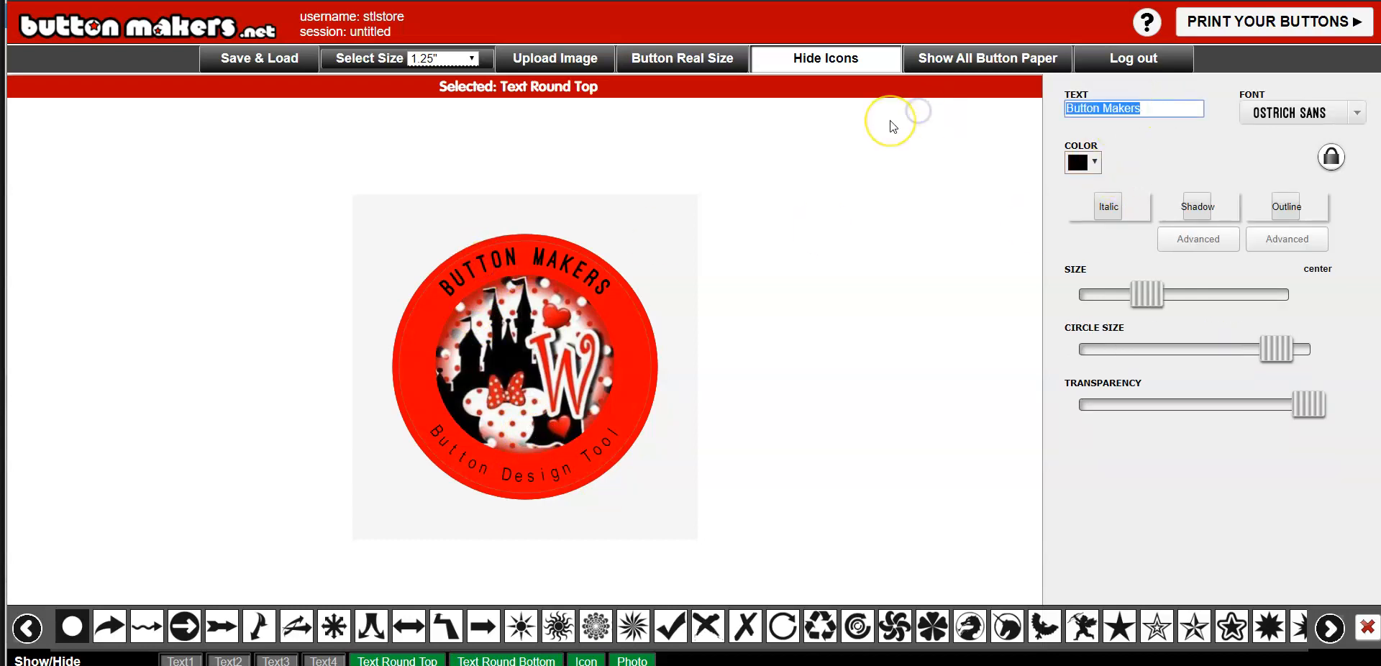
{"action": "type", "text": "Happy "}
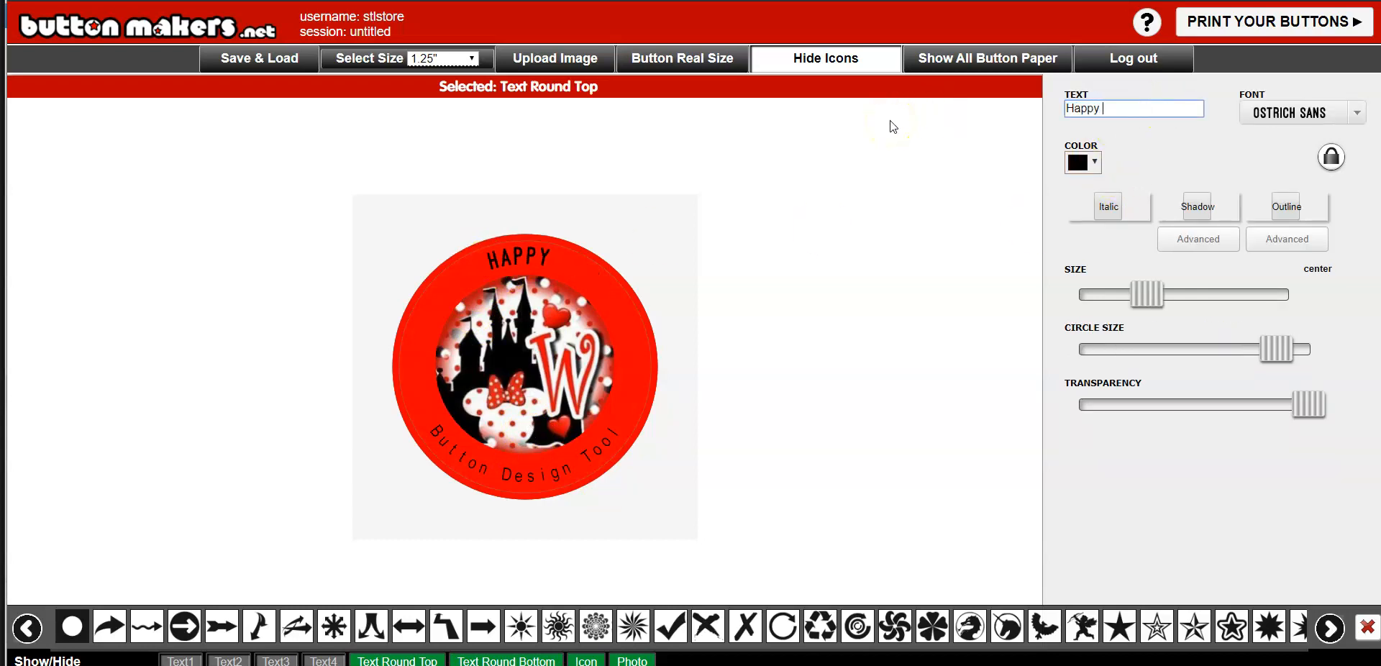
{"action": "type", "text": "Birthday"}
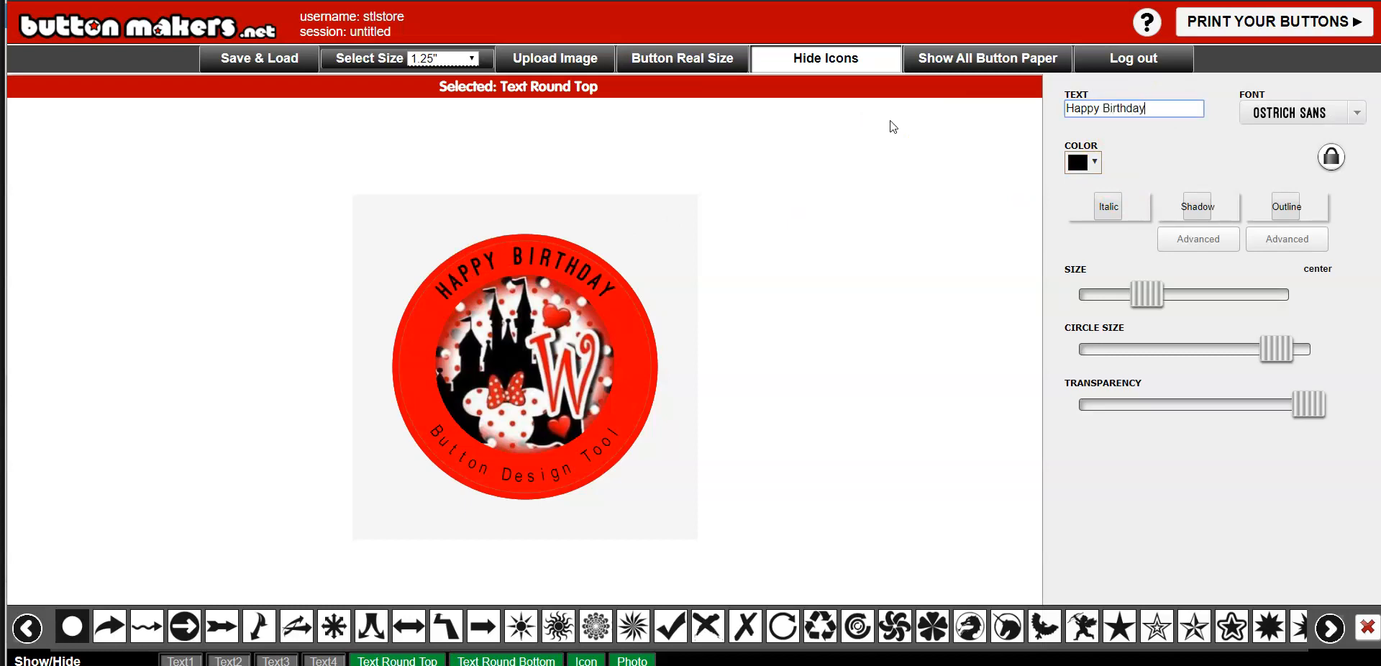
Step: Replace the curved text along the button's bottom with the birthday person's first name
{"action": "left_click", "coordinate": [542, 475]}
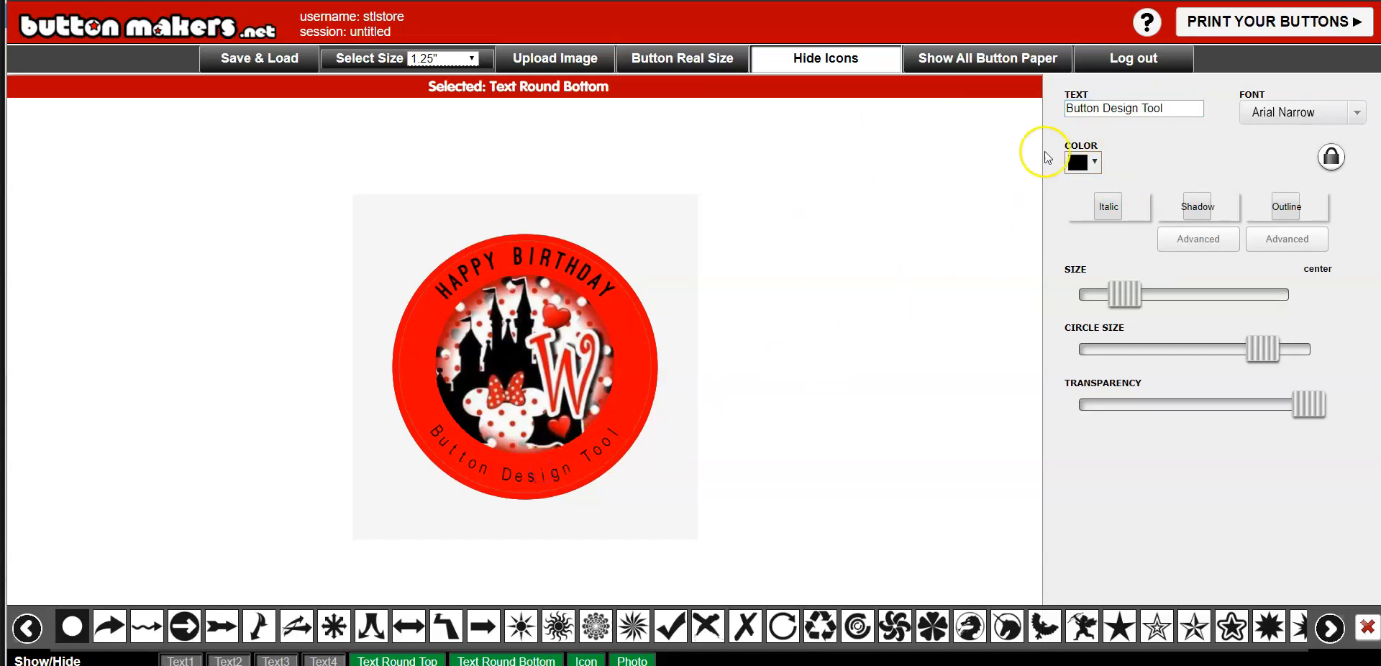
{"action": "left_click_drag", "start_coordinate": [1165, 108], "coordinate": [757, 103]}
{"action": "type", "text": "William"}
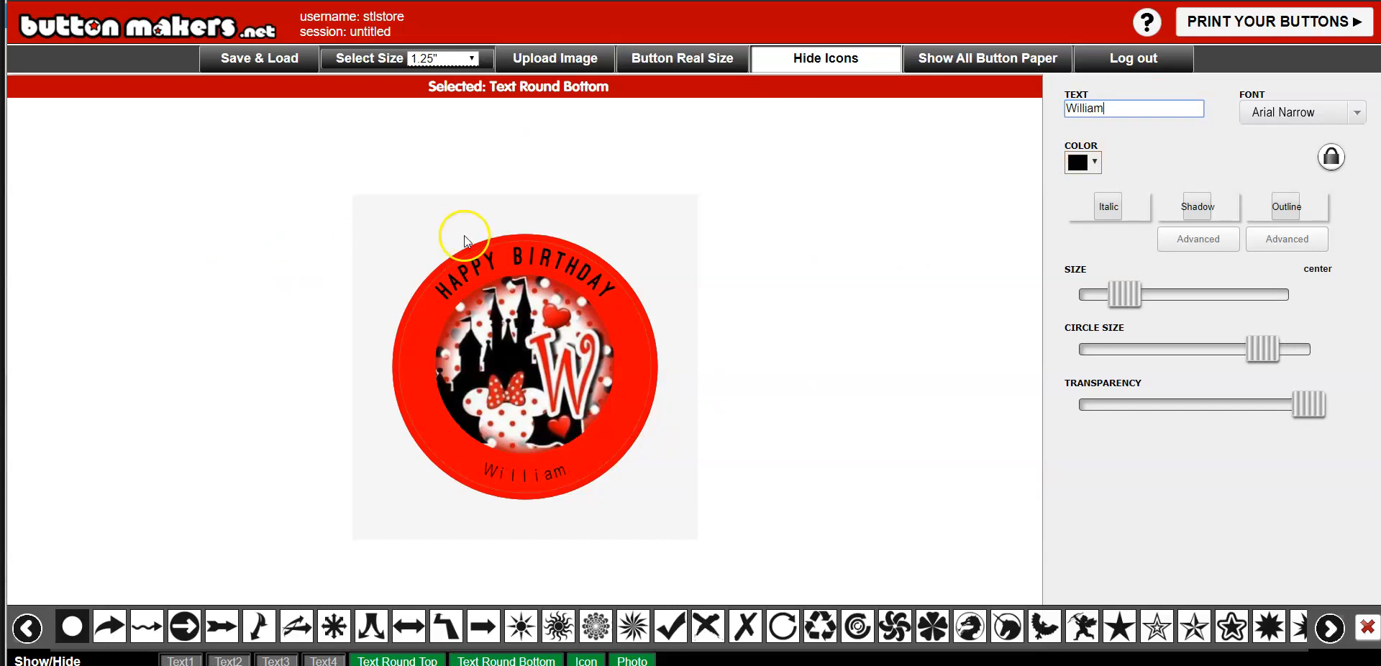
Step: Color the top and bottom curved texts white
{"action": "left_click", "coordinate": [515, 256]}
{"action": "left_click", "coordinate": [1093, 163]}
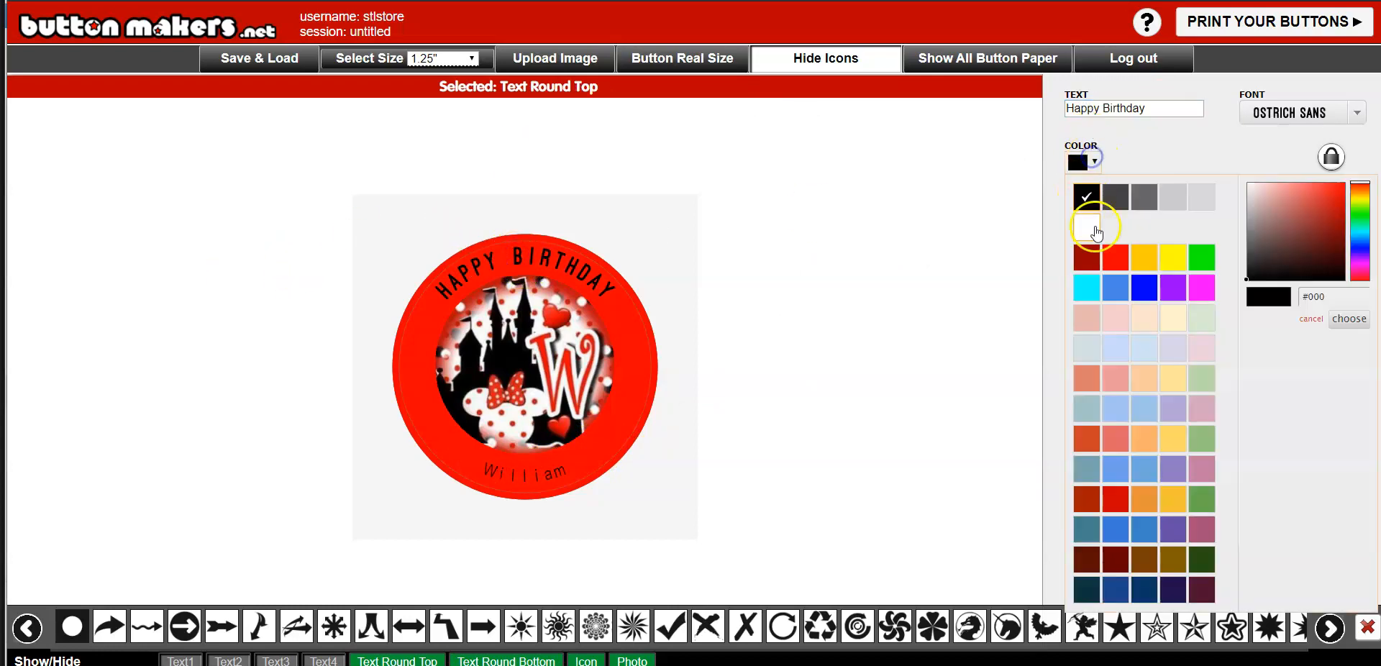
{"action": "left_click", "coordinate": [1086, 196]}
{"action": "left_click", "coordinate": [524, 472]}
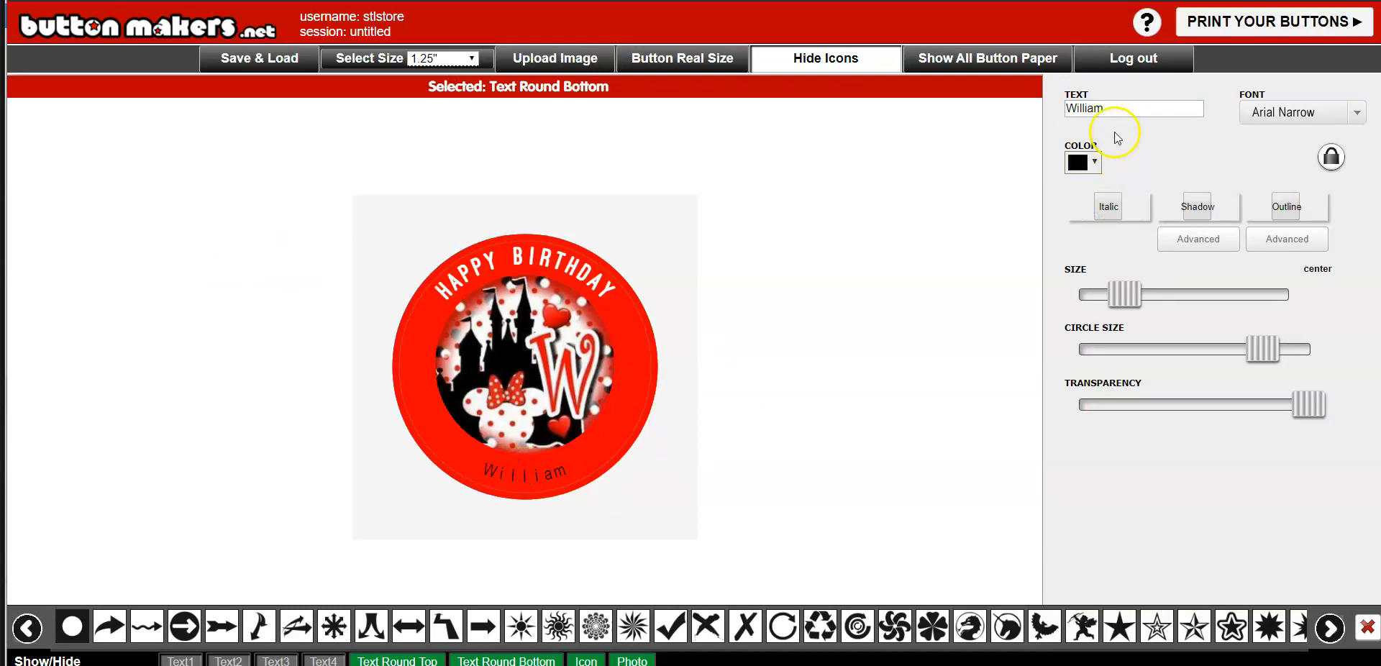
{"action": "left_click", "coordinate": [1081, 161]}
{"action": "left_click", "coordinate": [1088, 228]}
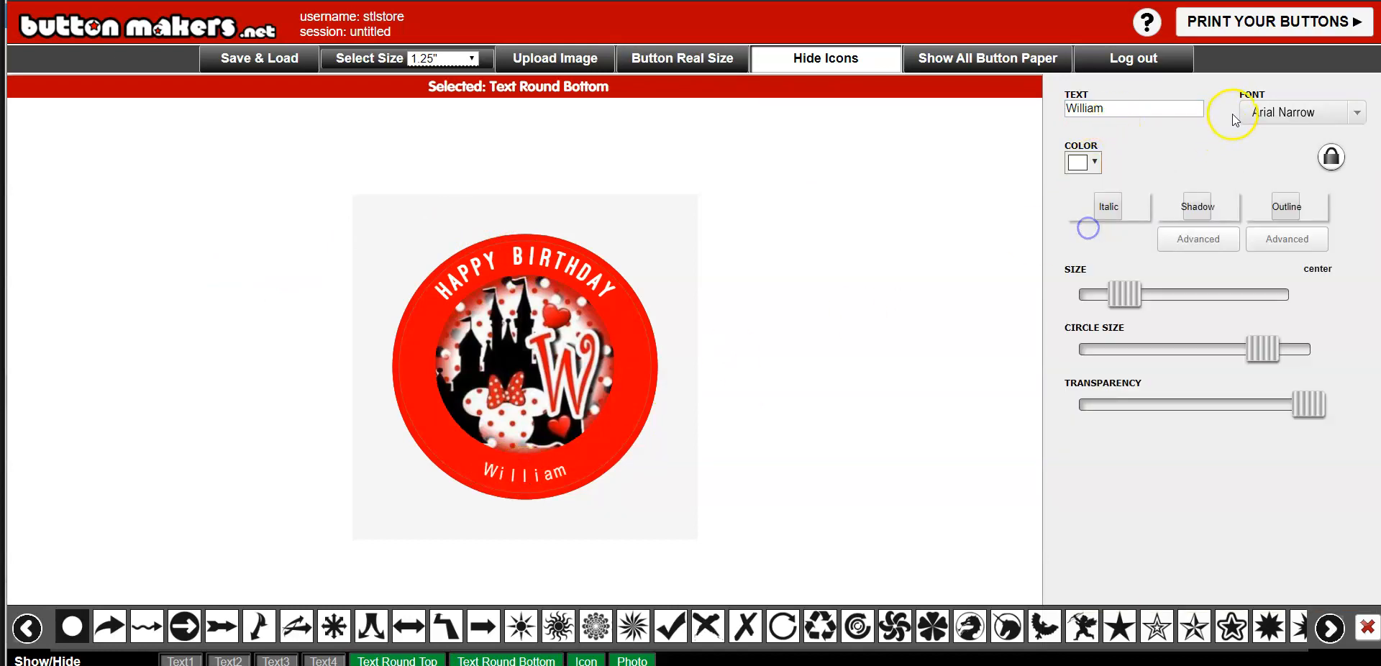
Step: Set the font of the bottom curved name to Ostrich Sans
{"action": "left_click", "coordinate": [1358, 113]}
{"action": "left_click_drag", "start_coordinate": [1365, 172], "coordinate": [1365, 281]}
{"action": "left_click", "coordinate": [1296, 164]}
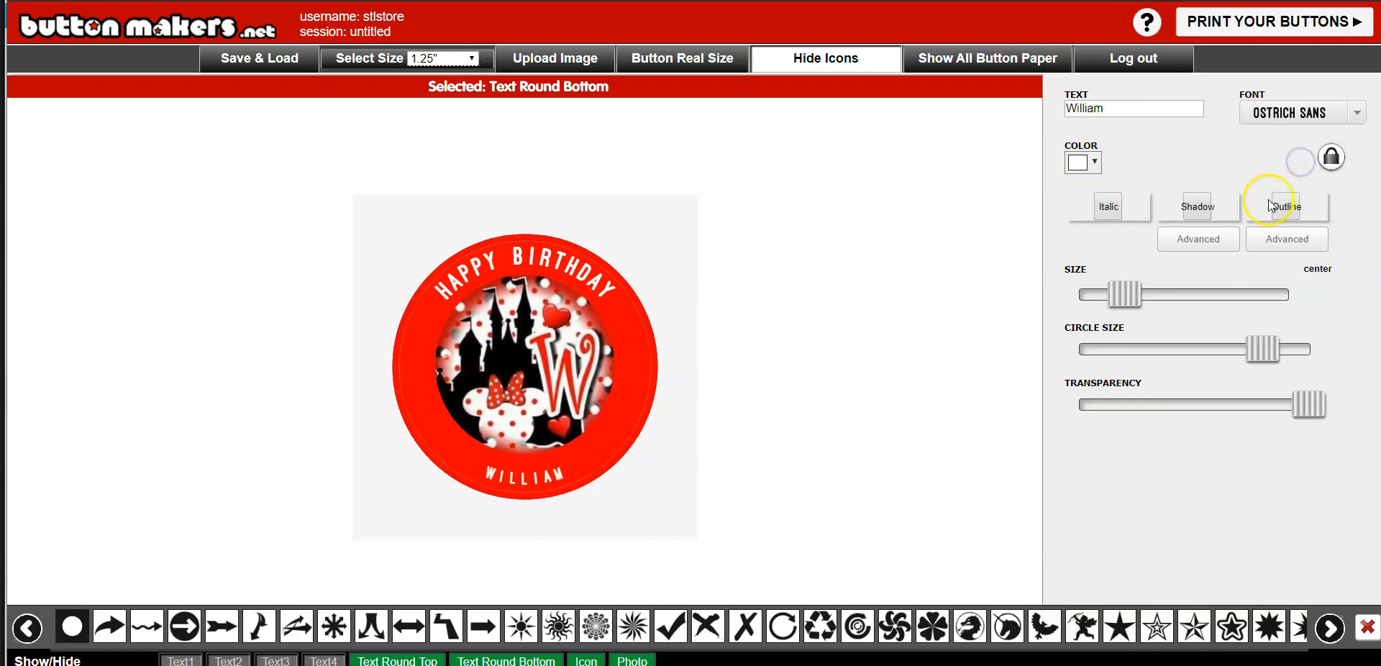
Step: Enlarge the bottom name and reduce its circle size slightly, and enlarge the "Happy Birthday" text
{"action": "left_click_drag", "start_coordinate": [1131, 293], "coordinate": [1162, 295]}
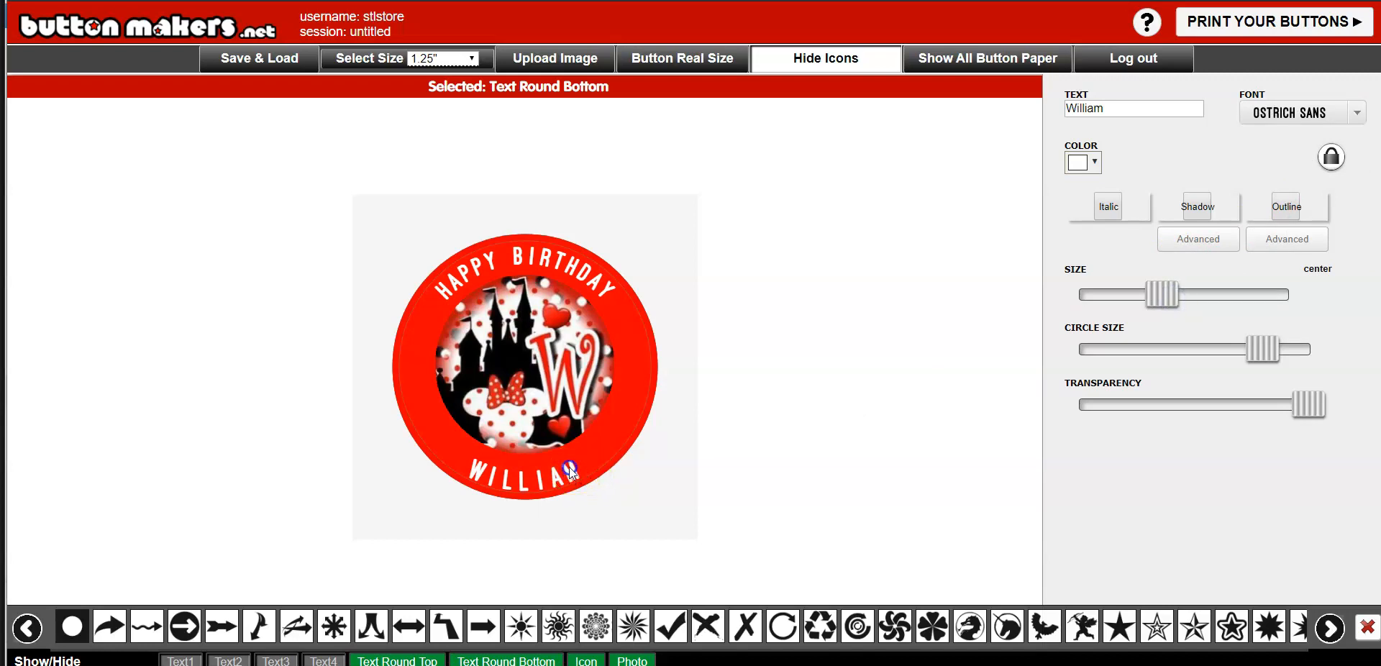
{"action": "left_click_drag", "start_coordinate": [1271, 358], "coordinate": [1245, 355]}
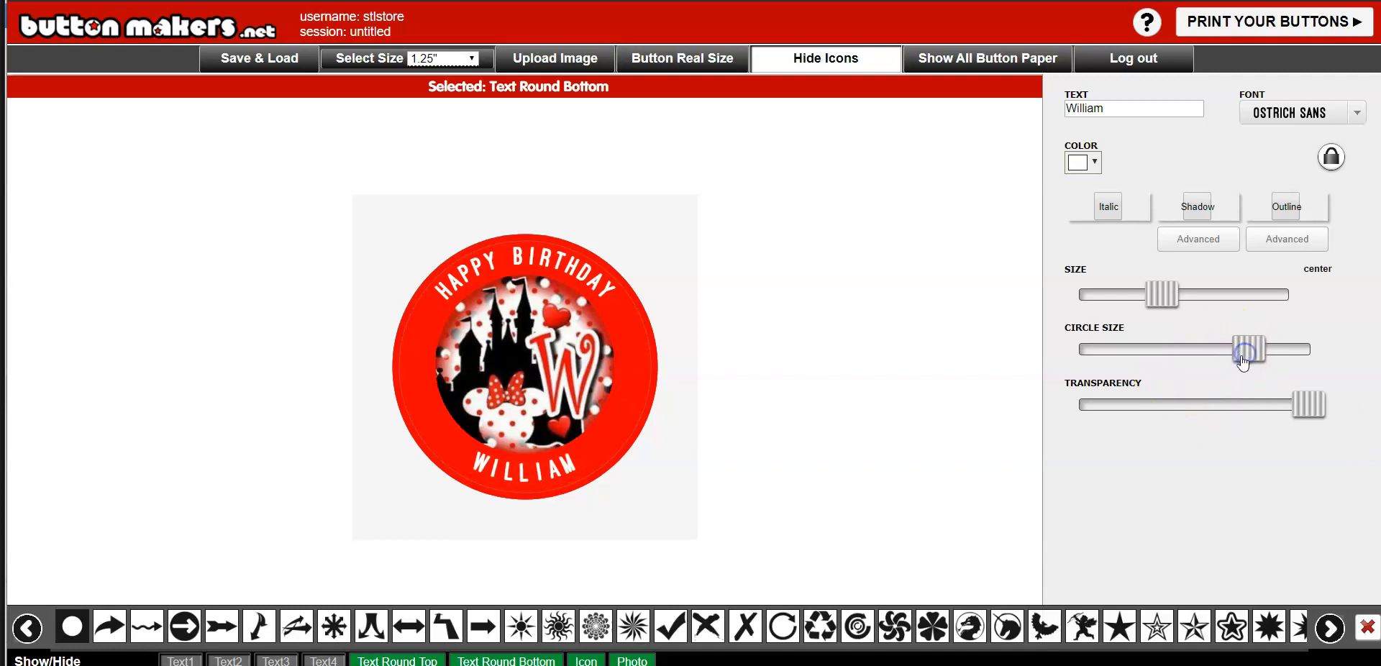
{"action": "left_click", "coordinate": [542, 258]}
{"action": "left_click_drag", "start_coordinate": [1149, 295], "coordinate": [1171, 295]}
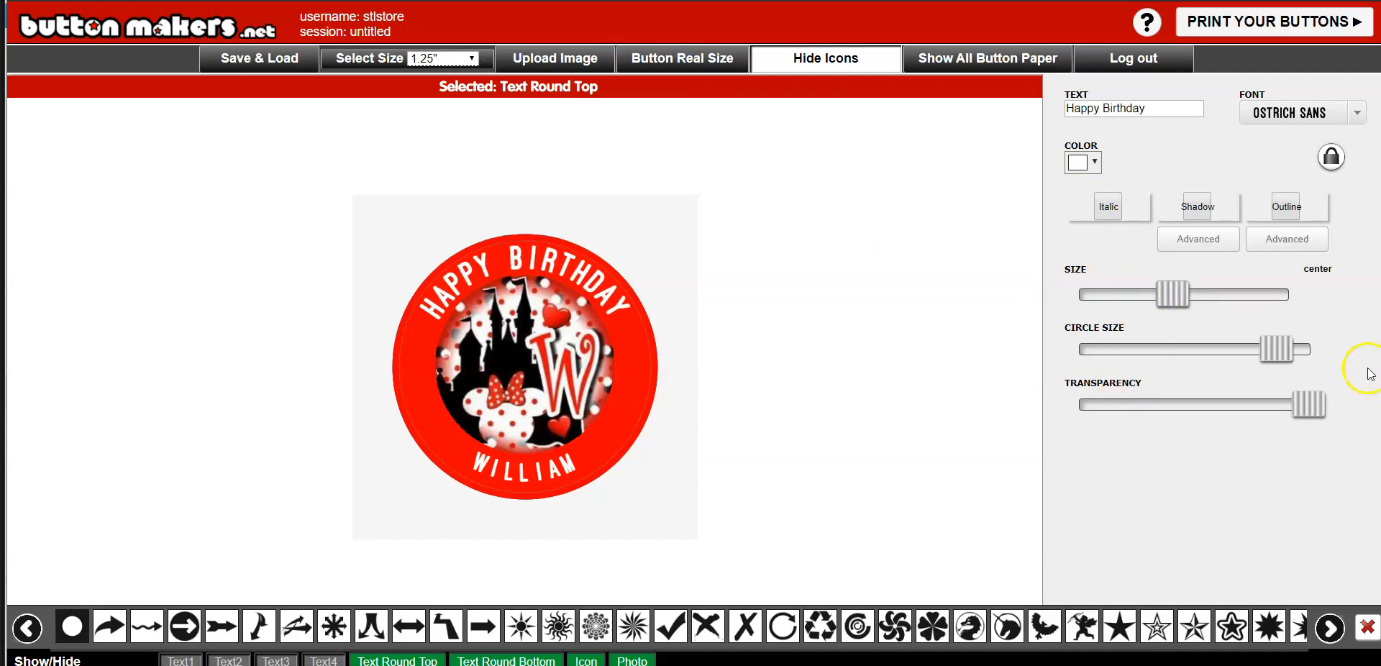
Step: Save the finished button image to the account's saved buttons
{"action": "left_click", "coordinate": [264, 58]}
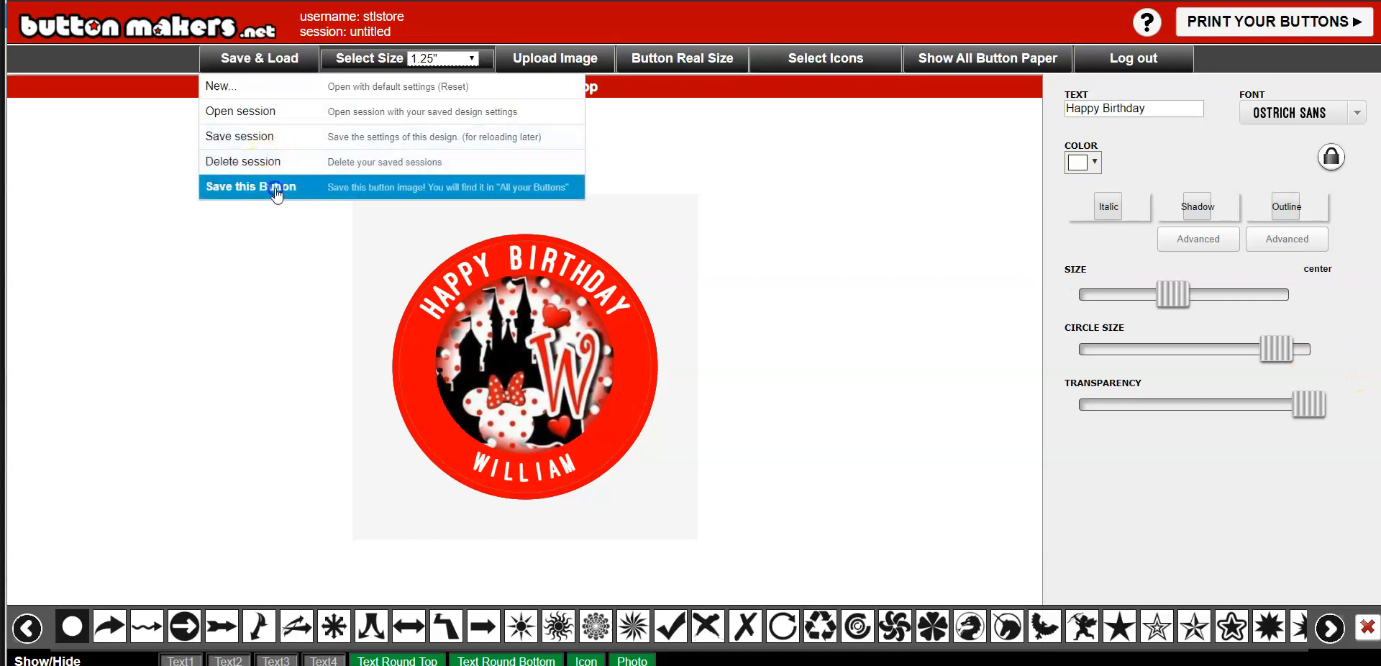
{"action": "left_click", "coordinate": [273, 187]}
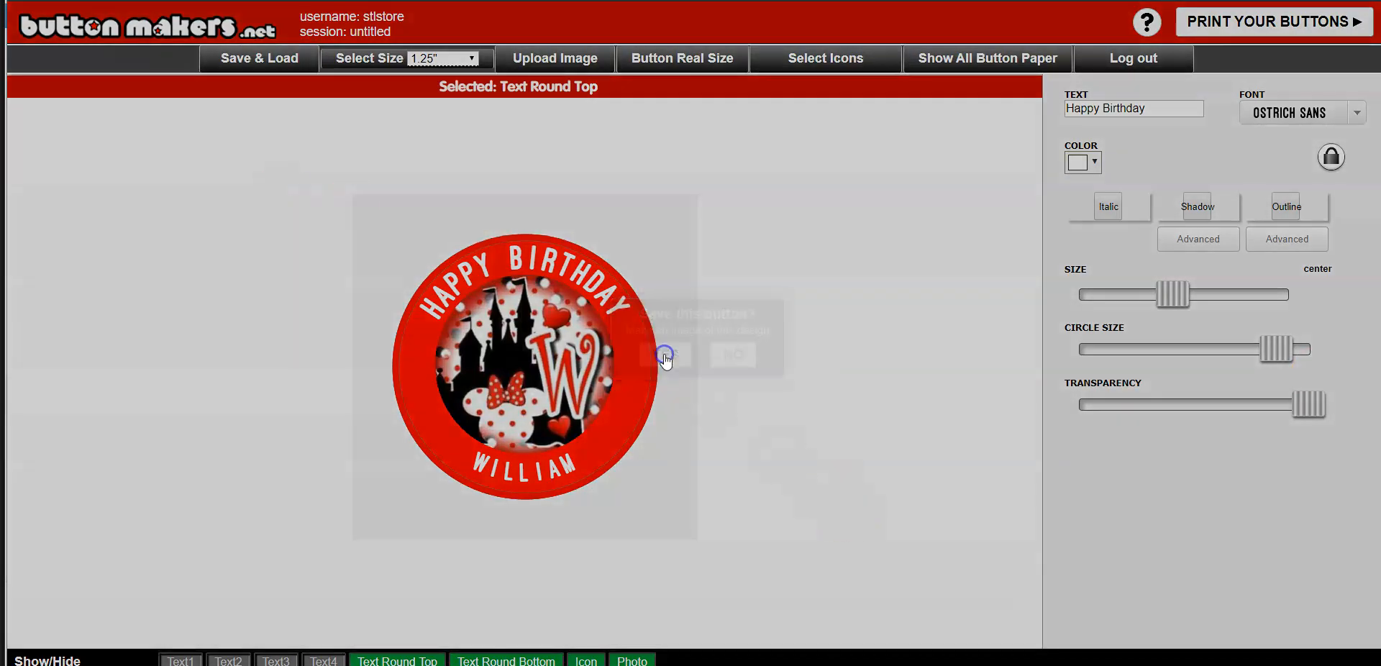
{"action": "left_click", "coordinate": [665, 355]}
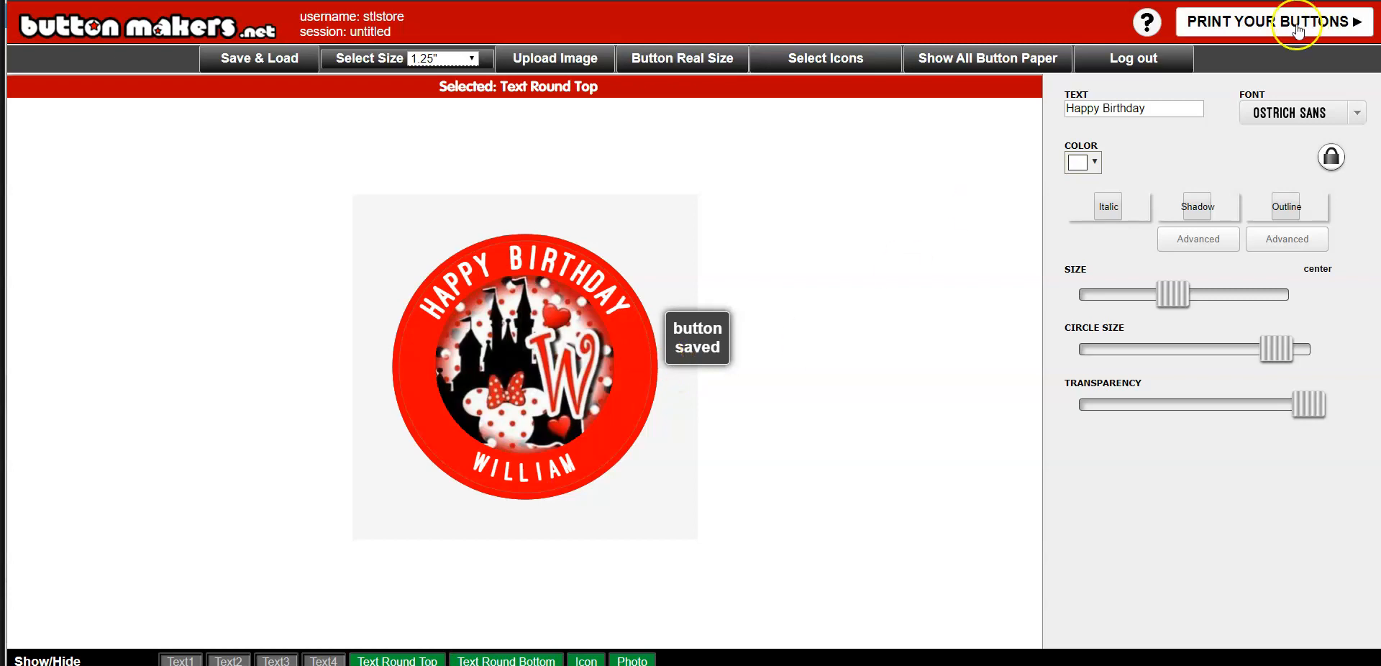
{"action": "mouse_move", "coordinate": [714, 665]}
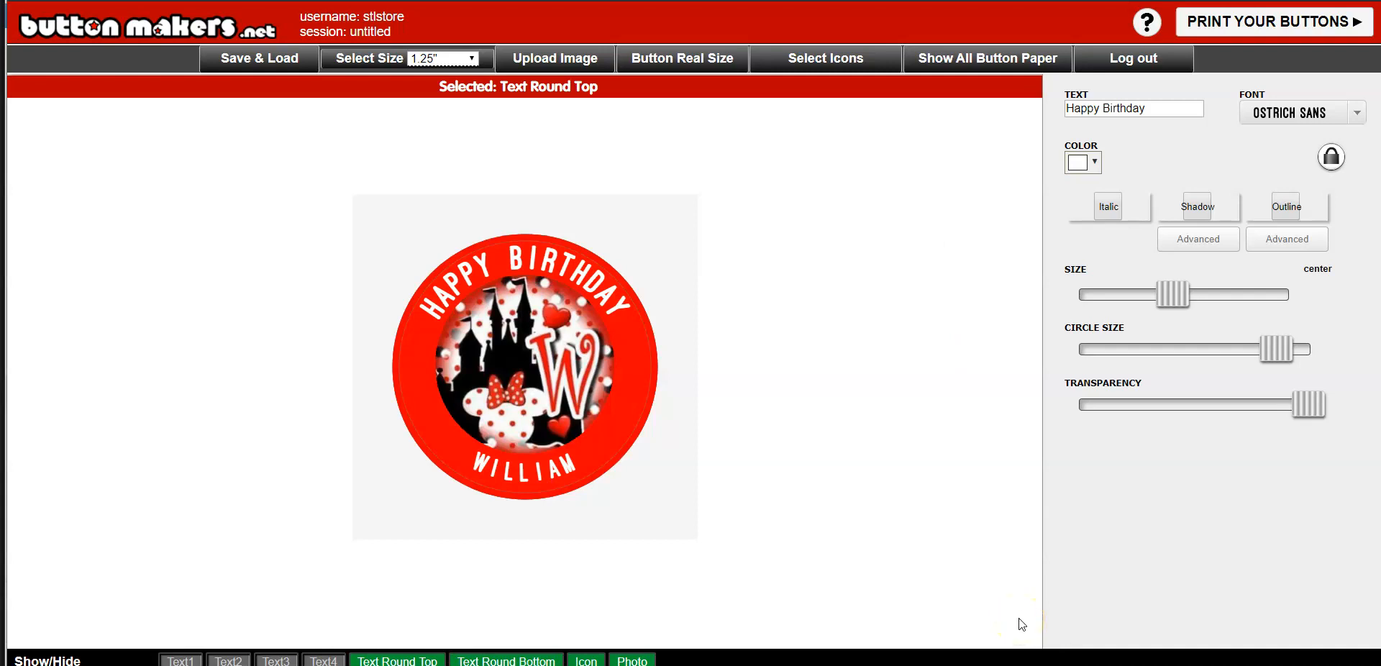
{"action": "left_click", "coordinate": [818, 600]}
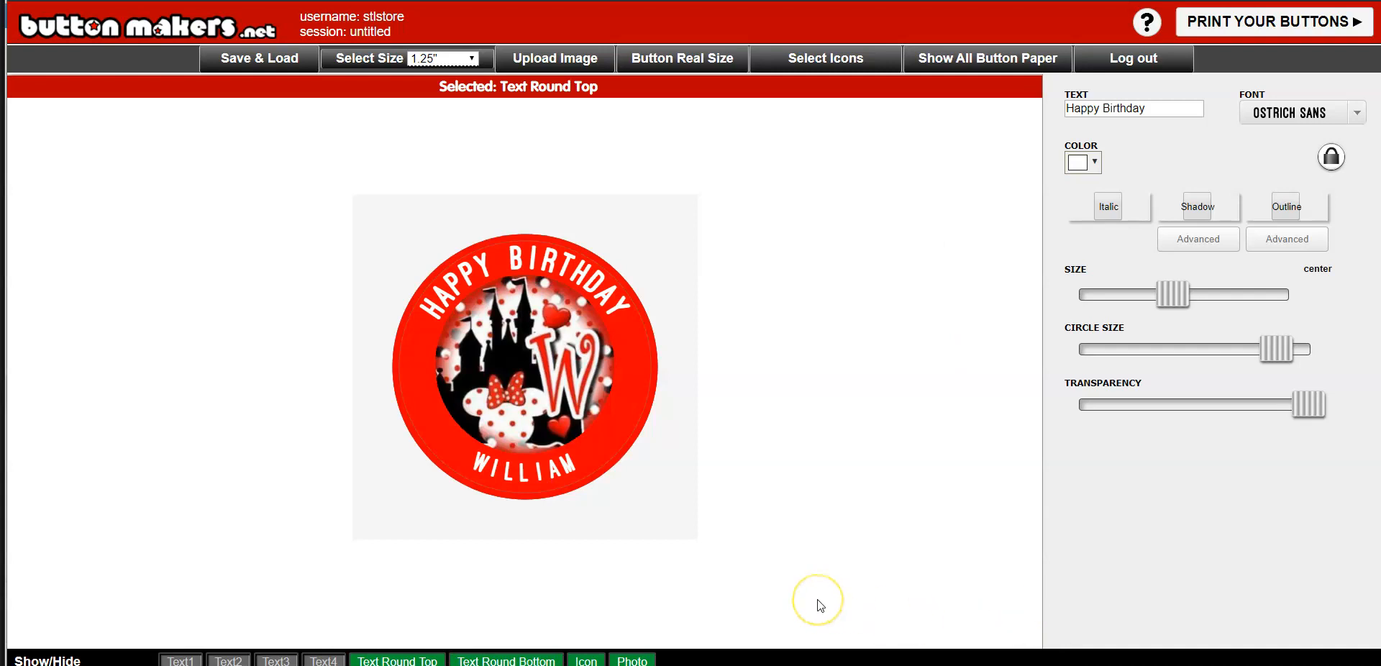